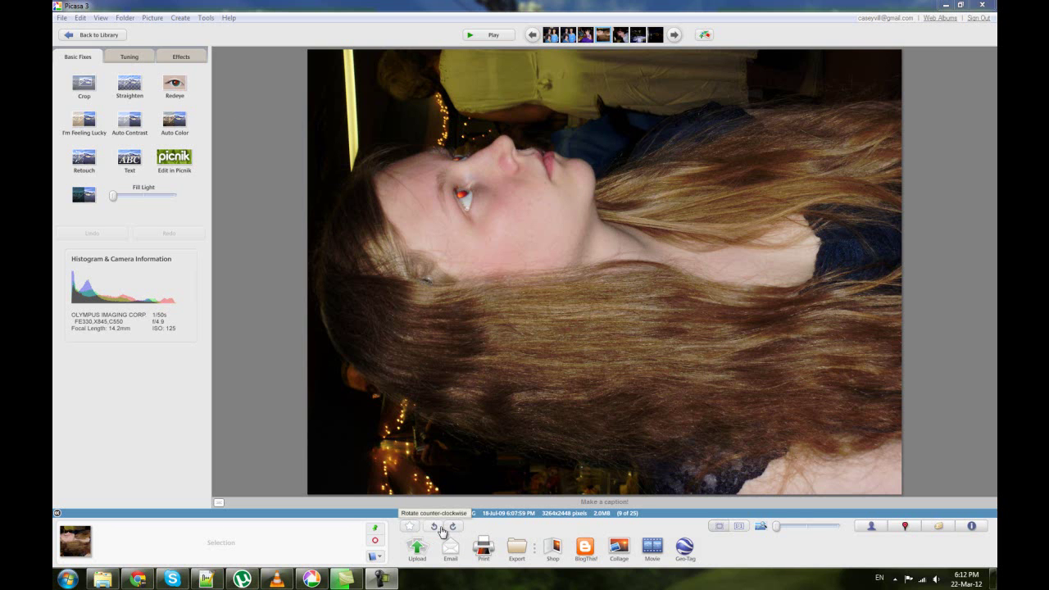
Step: Rotate the girl's portrait clockwise in quarter turns until it stands upright in portrait orientation
{"action": "left_click", "coordinate": [453, 527]}
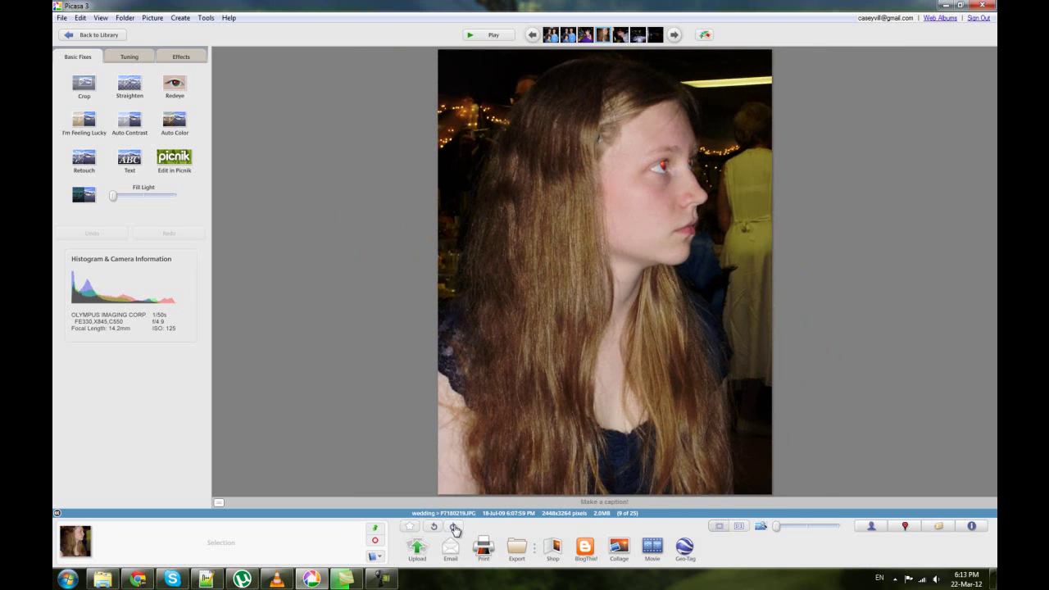
{"action": "left_click", "coordinate": [454, 528]}
{"action": "left_click", "coordinate": [454, 528]}
{"action": "left_click", "coordinate": [454, 528]}
{"action": "left_click", "coordinate": [454, 528]}
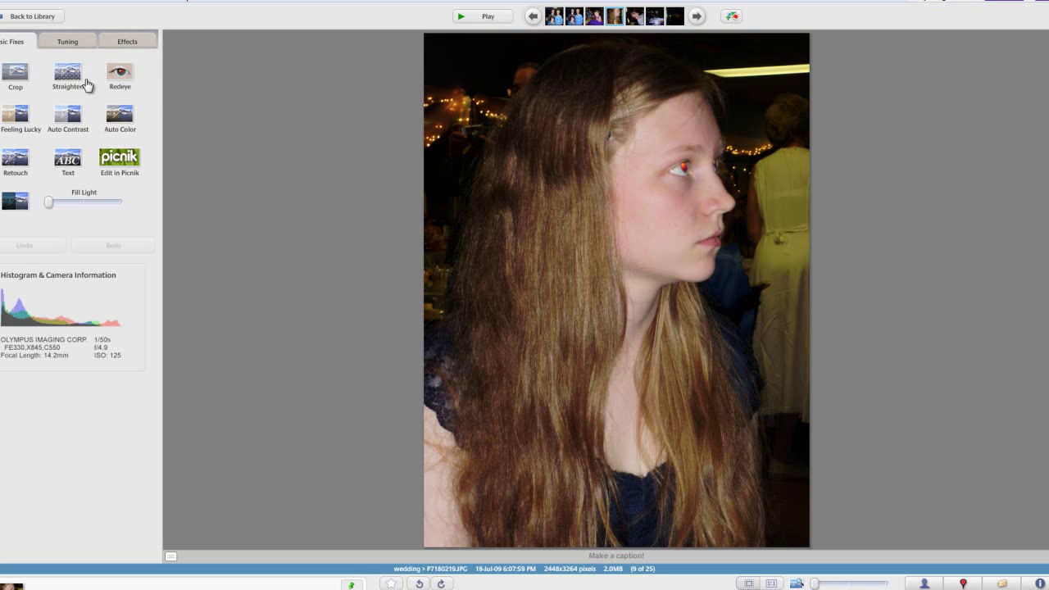
Step: Swap the automatic red-eye box for a hand-drawn box over the girl's eye and apply the repair
{"action": "left_click", "coordinate": [121, 71]}
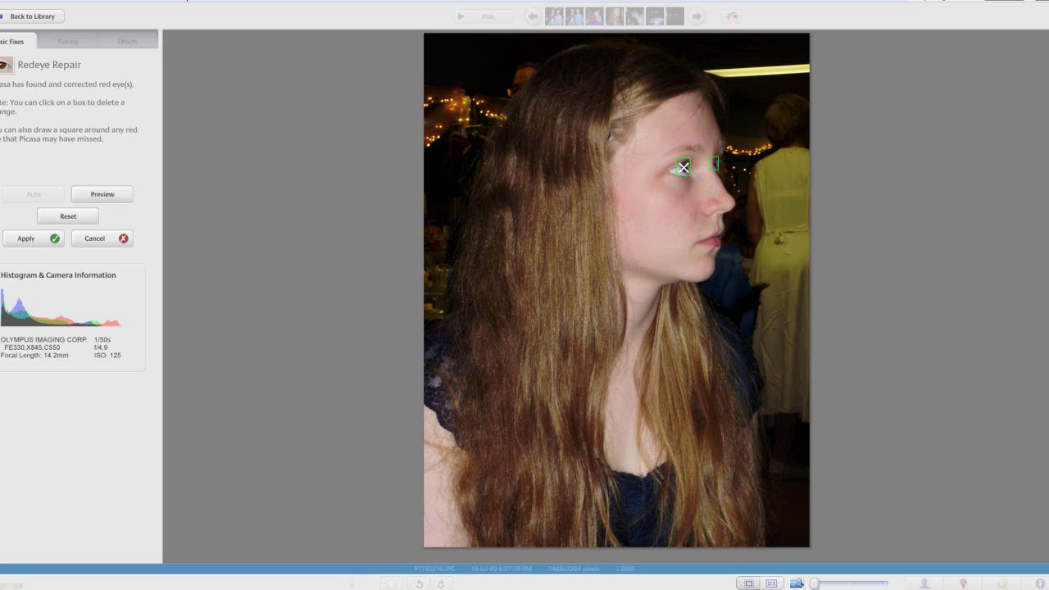
{"action": "left_click", "coordinate": [683, 167]}
{"action": "left_click_drag", "start_coordinate": [678, 157], "coordinate": [683, 166]}
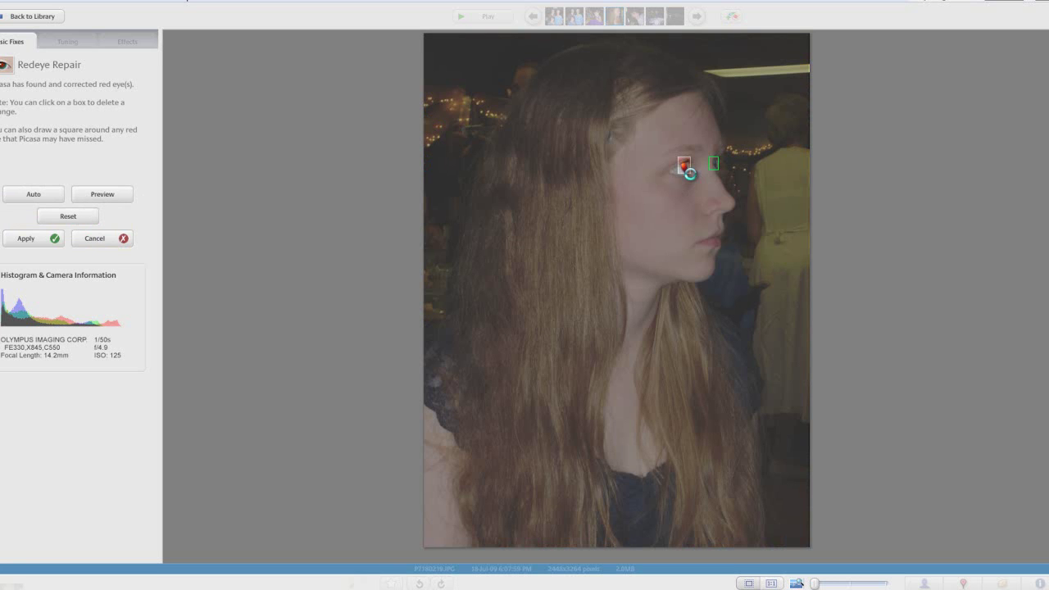
{"action": "left_click_drag", "start_coordinate": [690, 174], "coordinate": [690, 173]}
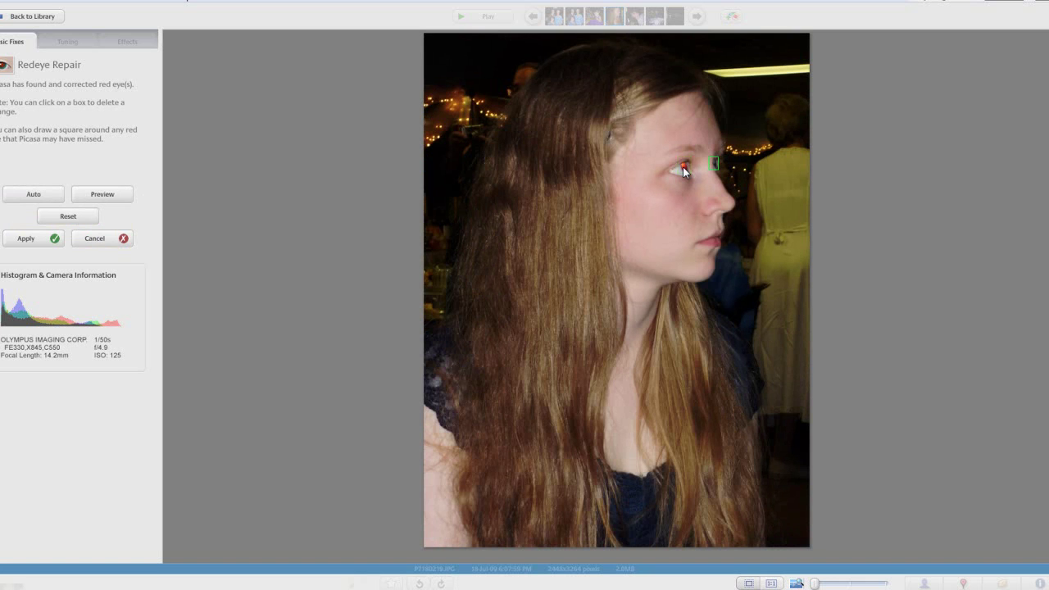
{"action": "left_click_drag", "start_coordinate": [677, 161], "coordinate": [690, 174]}
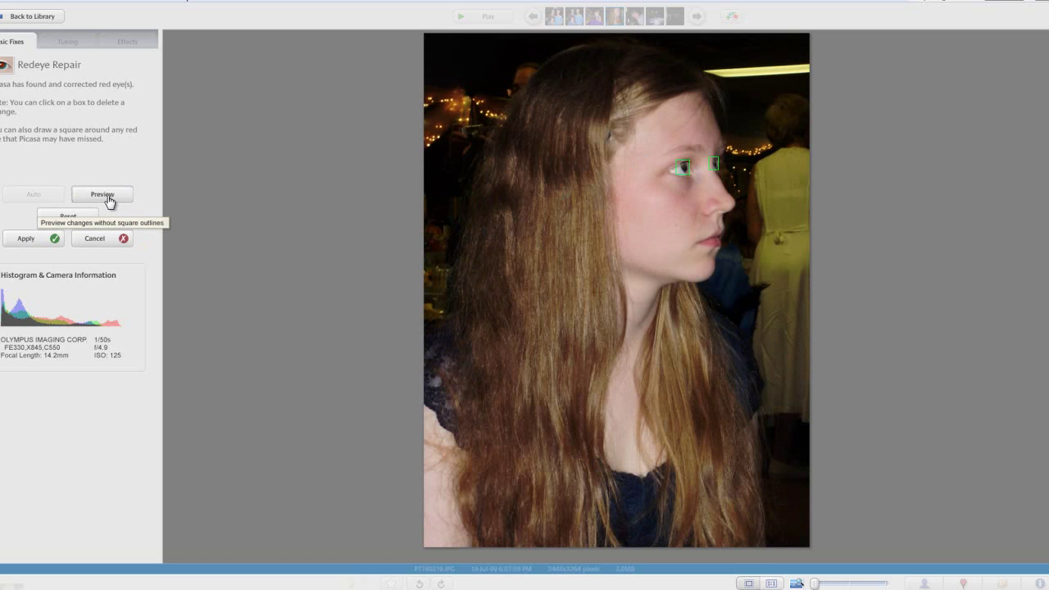
{"action": "left_click", "coordinate": [44, 245]}
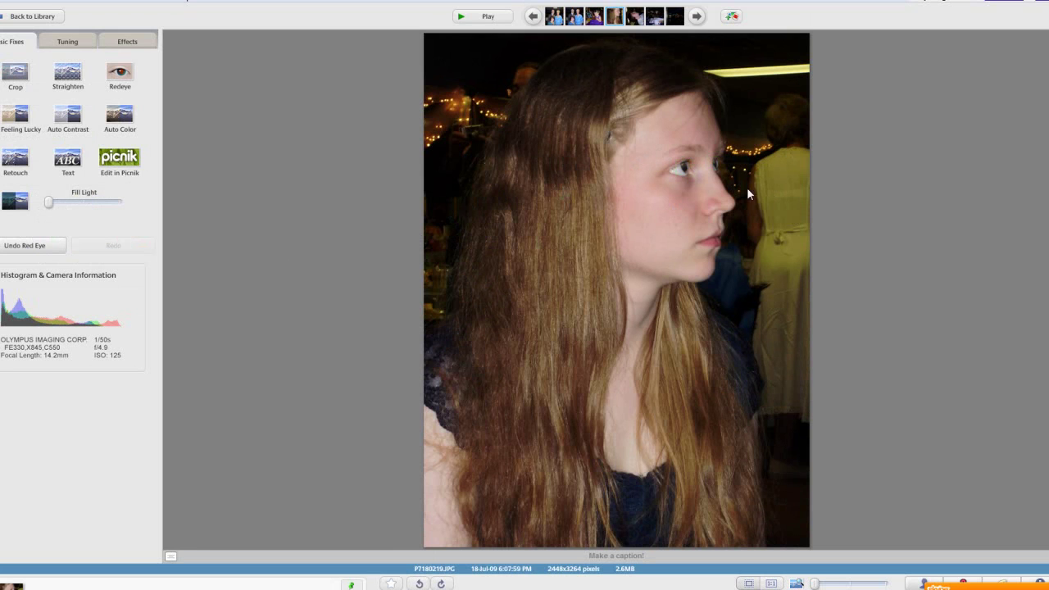
{"action": "left_click", "coordinate": [47, 79]}
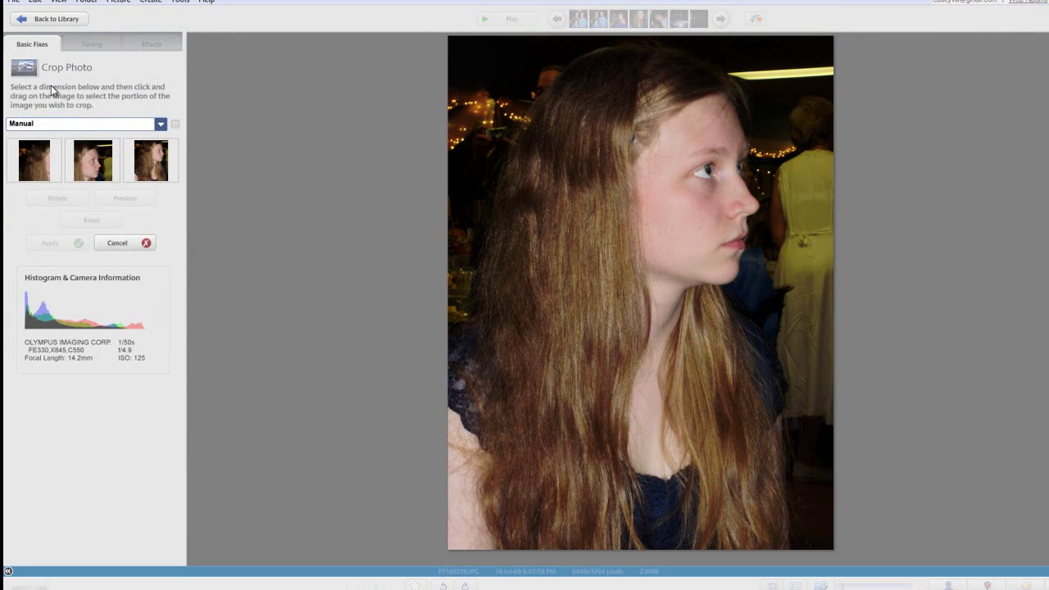
{"action": "left_click", "coordinate": [106, 128]}
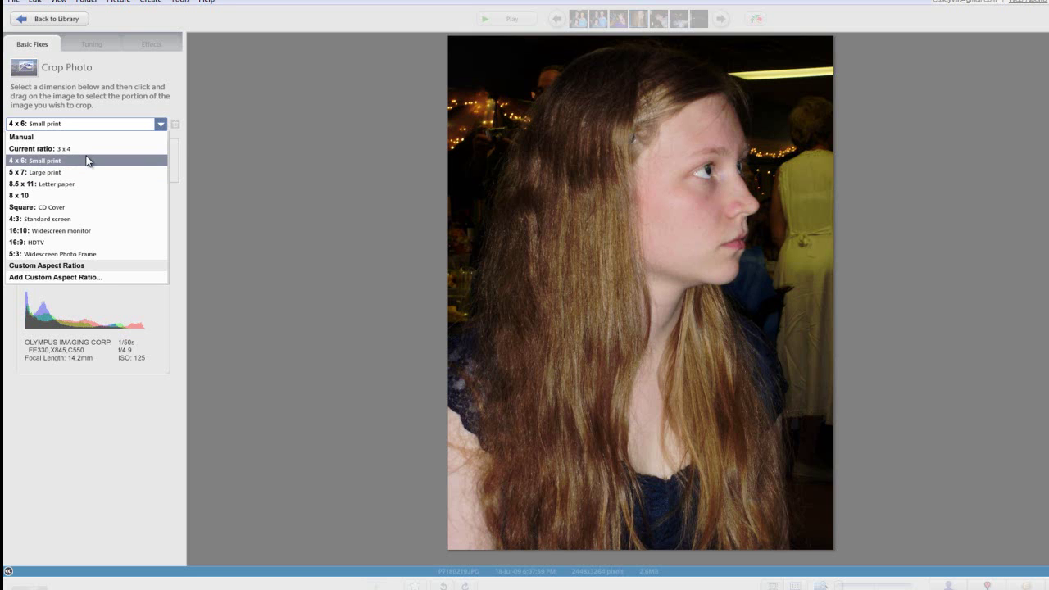
{"action": "left_click", "coordinate": [88, 160]}
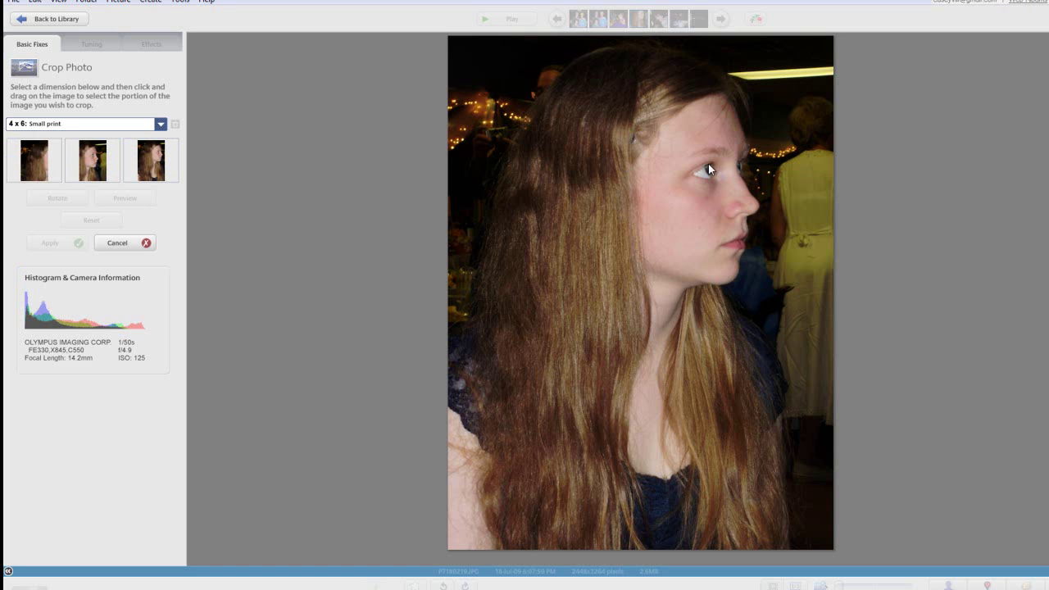
{"action": "left_click_drag", "start_coordinate": [691, 172], "coordinate": [541, 396]}
{"action": "left_click_drag", "start_coordinate": [590, 248], "coordinate": [536, 114]}
{"action": "left_click_drag", "start_coordinate": [631, 260], "coordinate": [725, 471]}
{"action": "mouse_move", "coordinate": [695, 257]}
{"action": "left_mouse_down"}
{"action": "mouse_move", "coordinate": [705, 267]}
{"action": "mouse_move", "coordinate": [707, 243]}
{"action": "mouse_move", "coordinate": [686, 244]}
{"action": "left_mouse_up"}
{"action": "left_click_drag", "start_coordinate": [763, 462], "coordinate": [810, 510]}
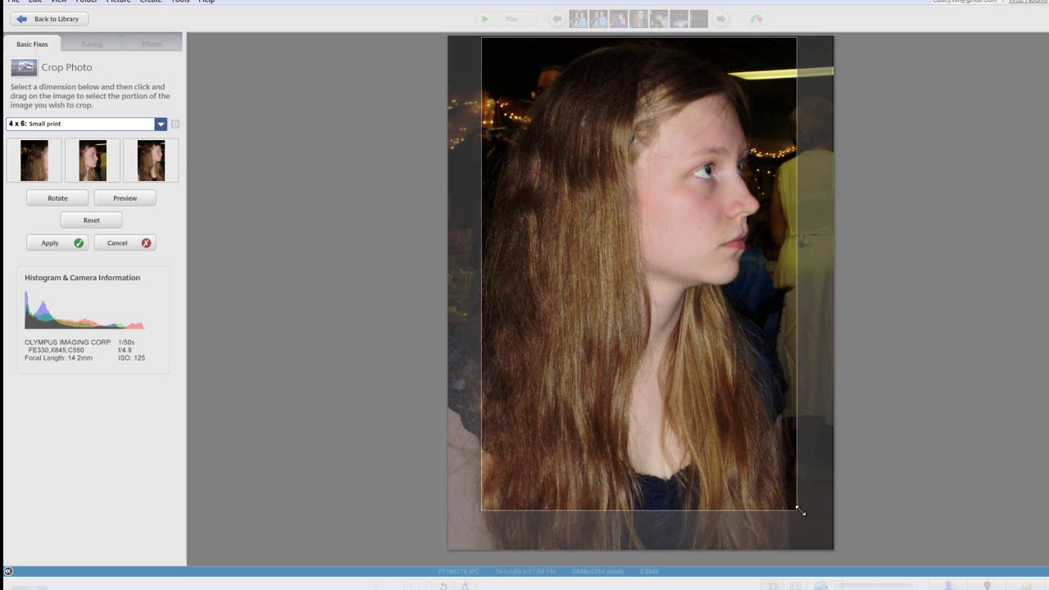
{"action": "left_click_drag", "start_coordinate": [482, 510], "coordinate": [475, 517]}
{"action": "left_click_drag", "start_coordinate": [524, 400], "coordinate": [532, 386]}
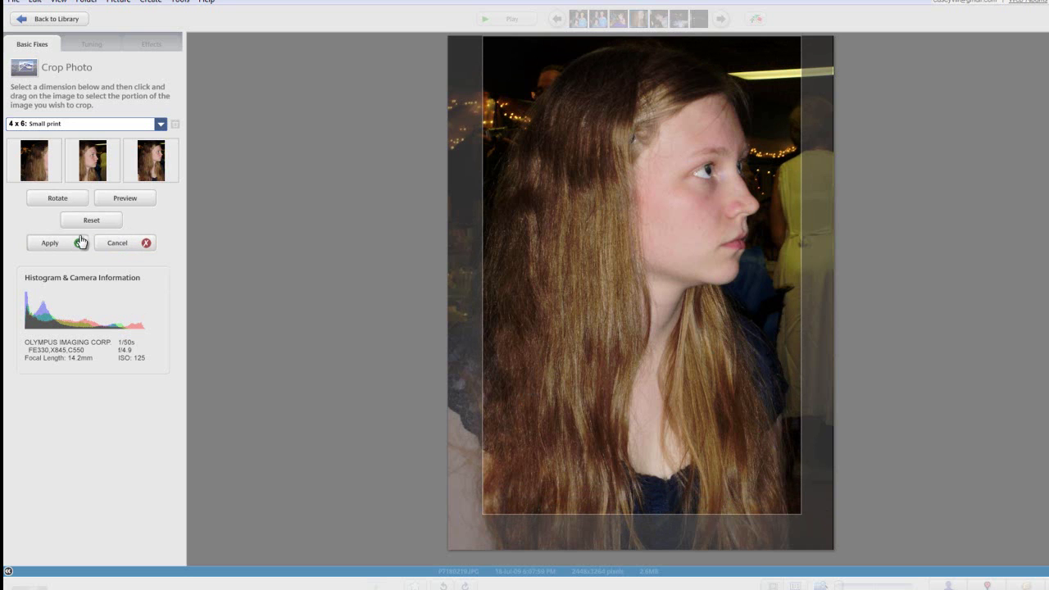
{"action": "mouse_move", "coordinate": [615, 223]}
{"action": "left_mouse_down"}
{"action": "mouse_move", "coordinate": [614, 239]}
{"action": "mouse_move", "coordinate": [613, 227]}
{"action": "left_mouse_up"}
Step: Discard the old crop and apply a new 4 x 6 crop tightly around the girl's head and hair
{"action": "left_click", "coordinate": [121, 245]}
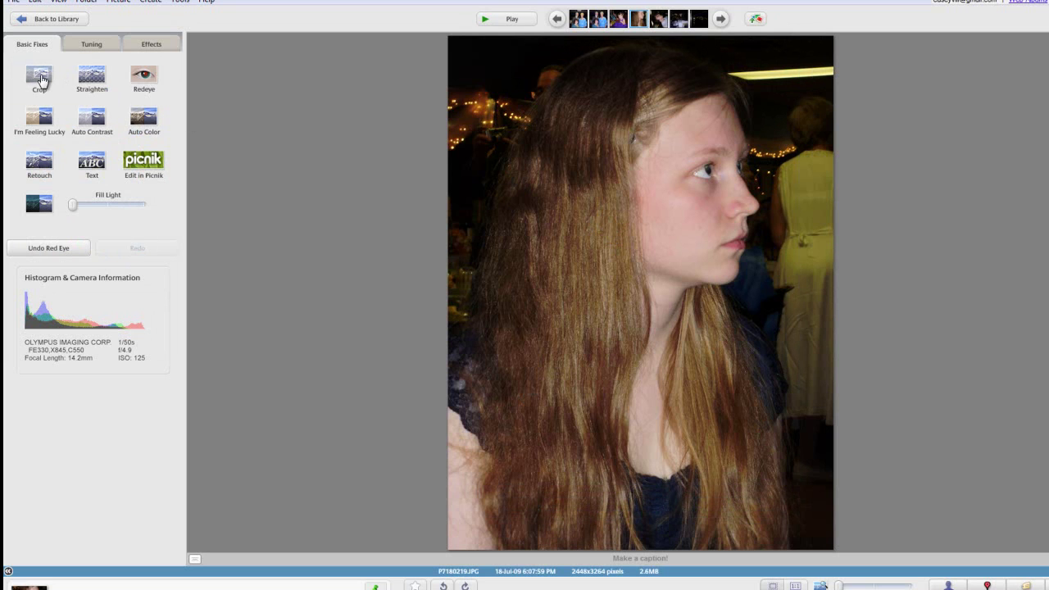
{"action": "left_click", "coordinate": [40, 75]}
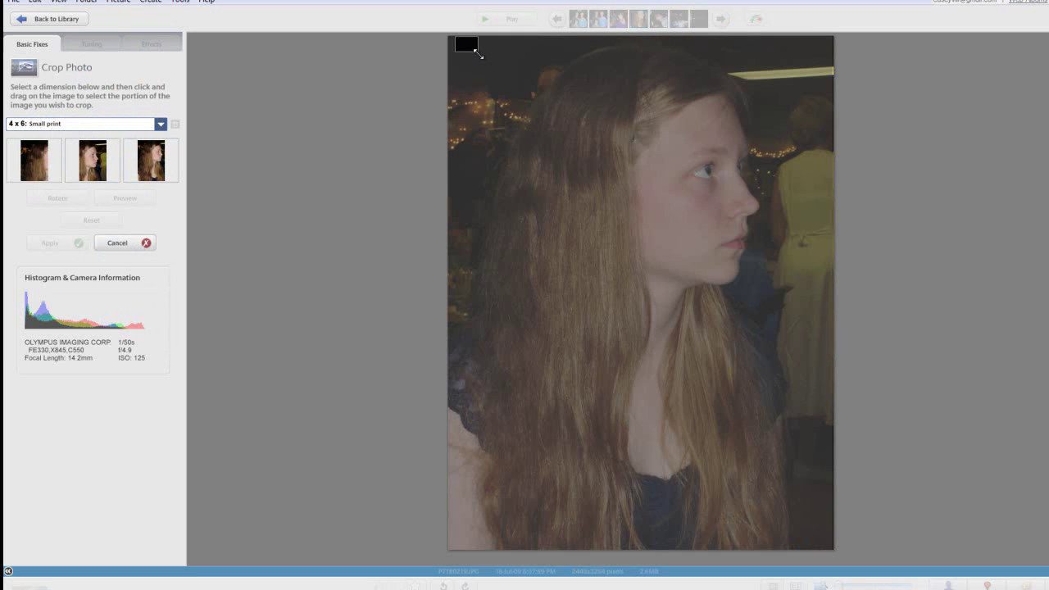
{"action": "left_click_drag", "start_coordinate": [480, 59], "coordinate": [824, 525]}
{"action": "left_click_drag", "start_coordinate": [697, 404], "coordinate": [723, 401]}
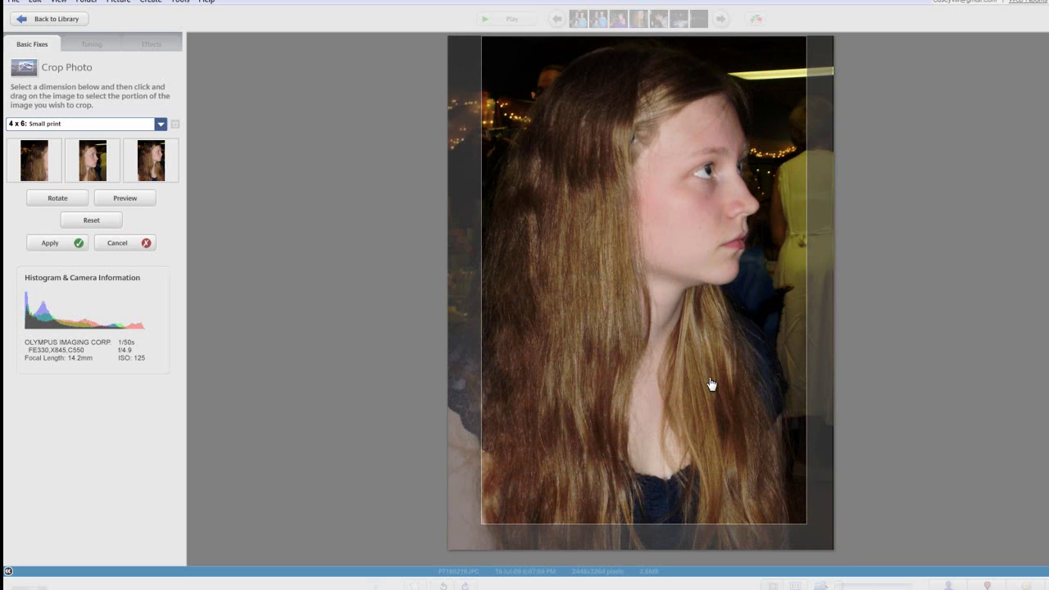
{"action": "left_click_drag", "start_coordinate": [683, 334], "coordinate": [680, 326]}
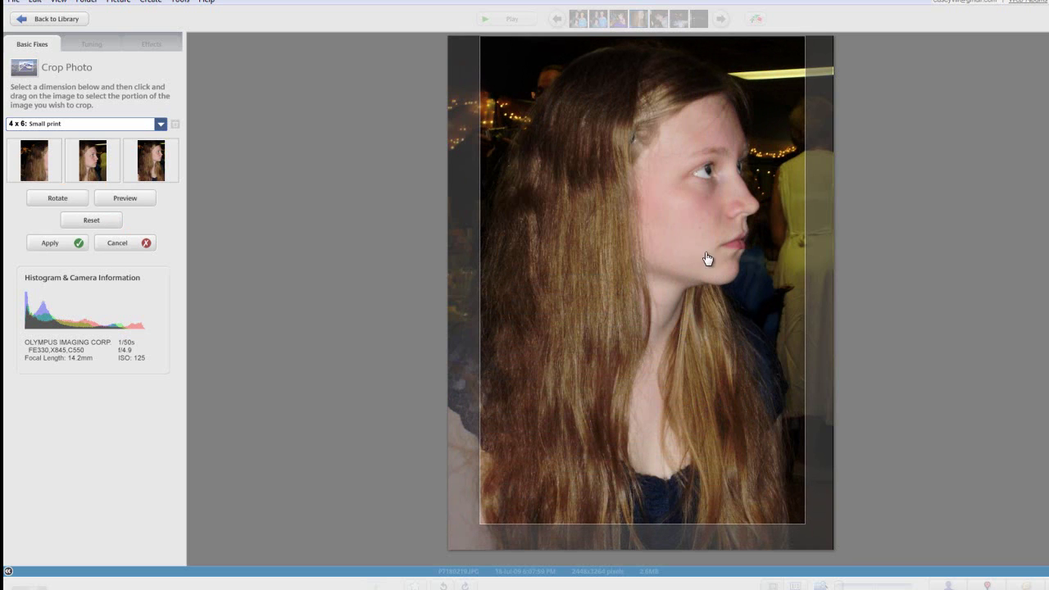
{"action": "left_click_drag", "start_coordinate": [804, 522], "coordinate": [793, 508]}
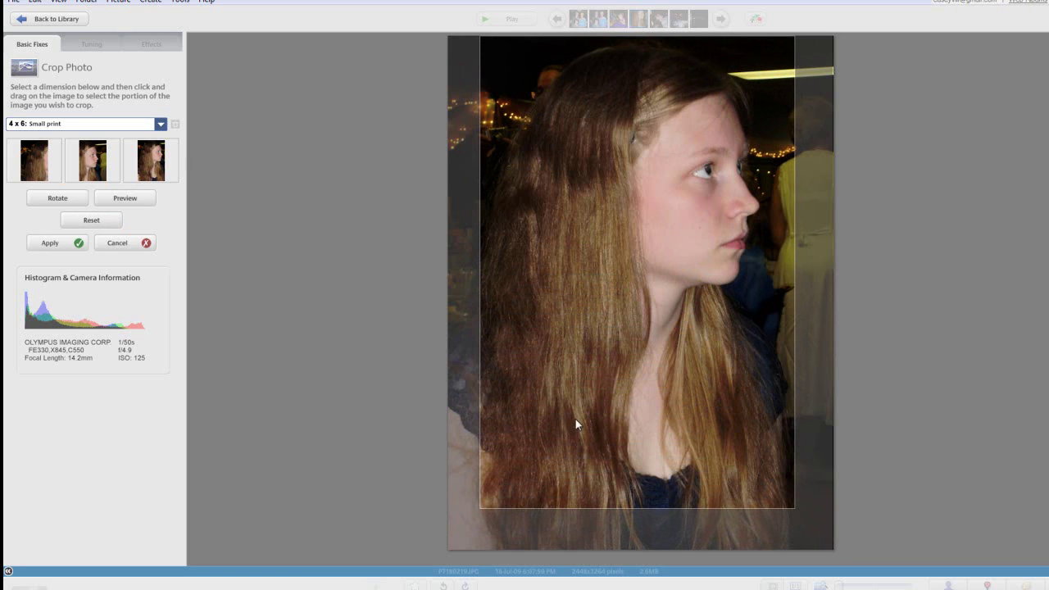
{"action": "left_click", "coordinate": [79, 243]}
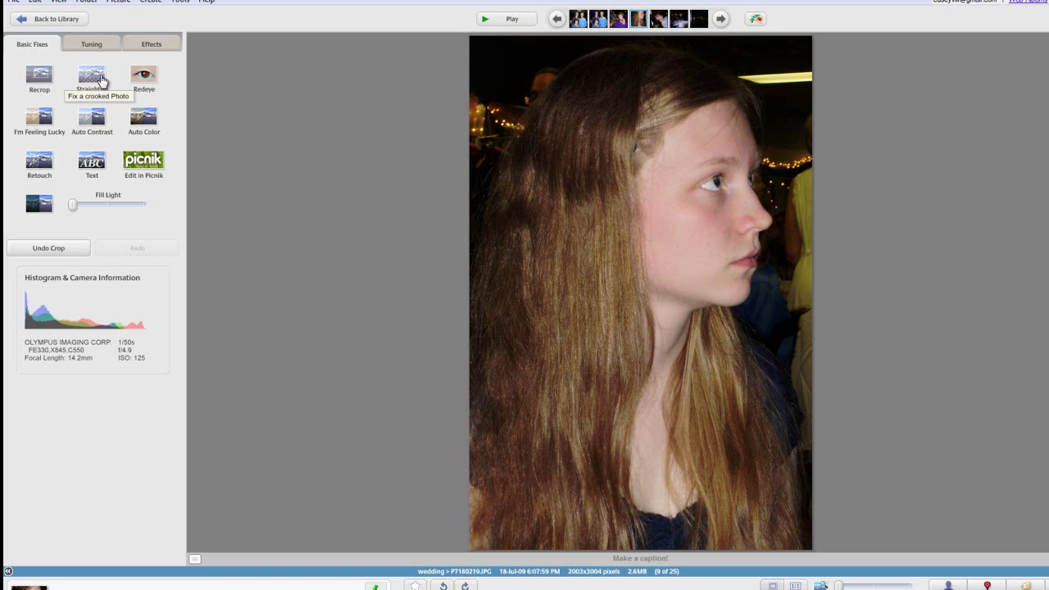
Step: Tilt the cropped portrait slightly with Straighten to level it, then apply the rotation
{"action": "left_click", "coordinate": [96, 79]}
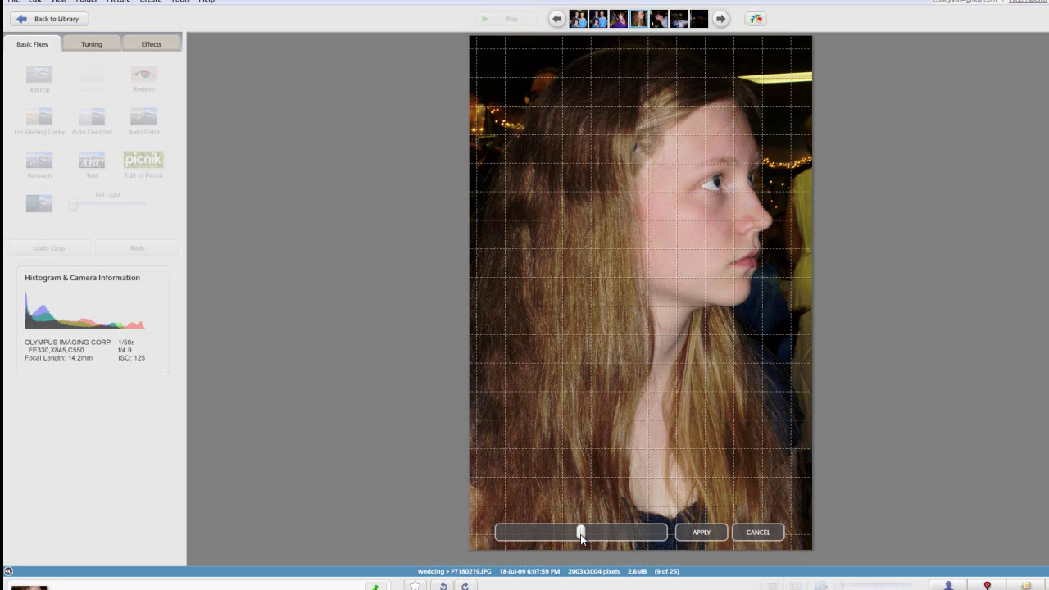
{"action": "left_click_drag", "start_coordinate": [580, 534], "coordinate": [596, 565]}
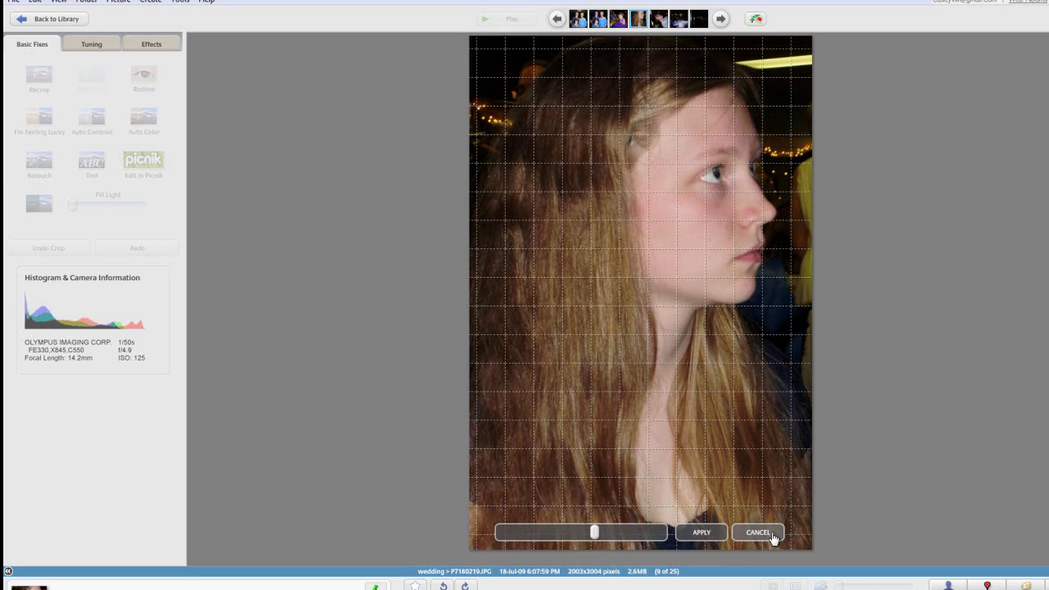
{"action": "left_click", "coordinate": [703, 534]}
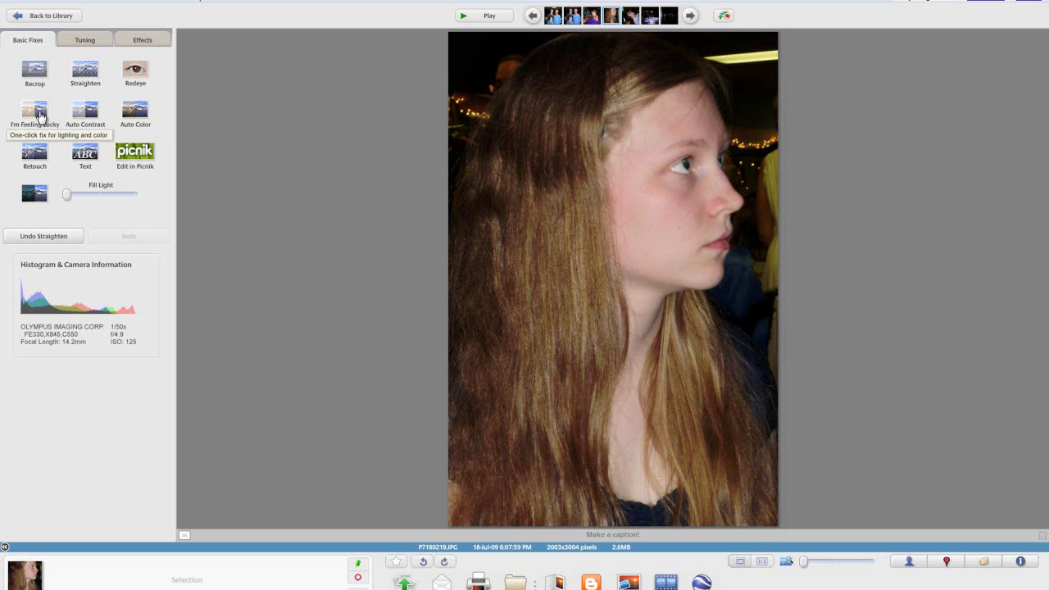
{"action": "left_click", "coordinate": [39, 116]}
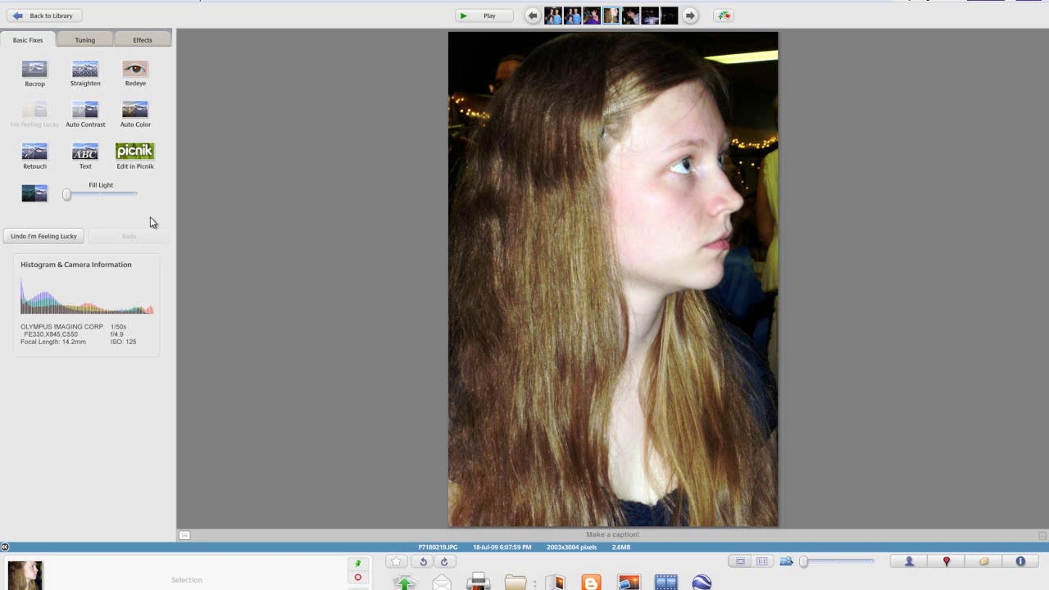
{"action": "left_click", "coordinate": [49, 236]}
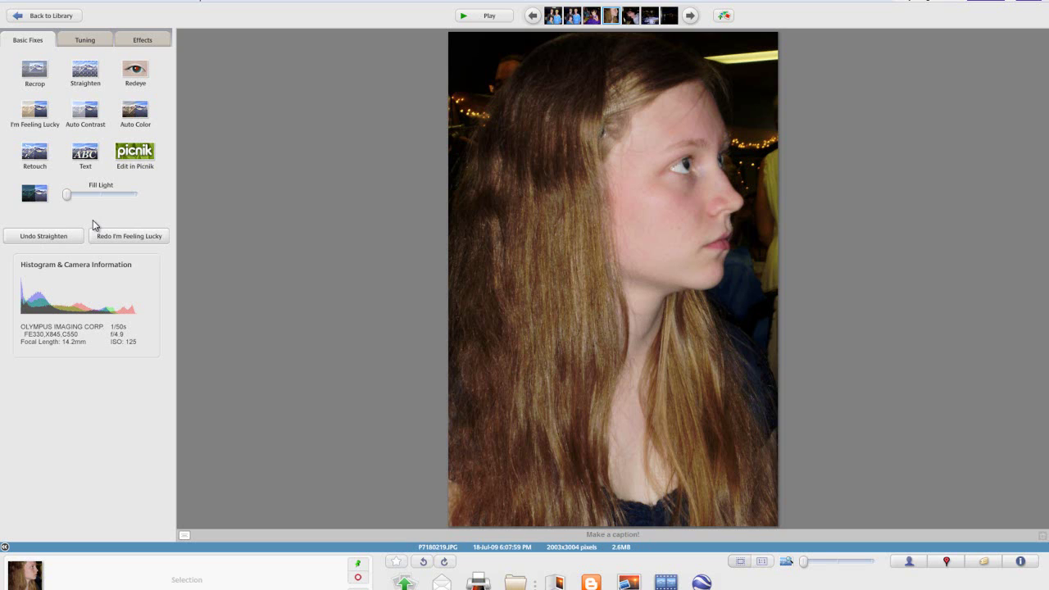
Step: Start the Retouch tool to patch blemishes on the girl's cheek
{"action": "left_click", "coordinate": [36, 164]}
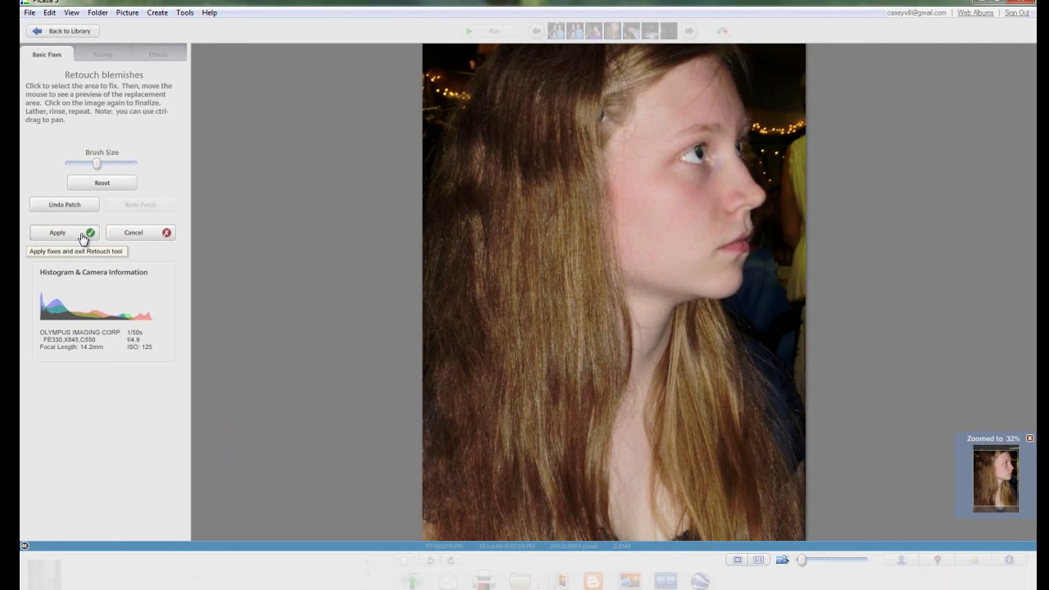
Step: Apply the cheek blemish patches and return to Basic Fixes
{"action": "left_click", "coordinate": [82, 234]}
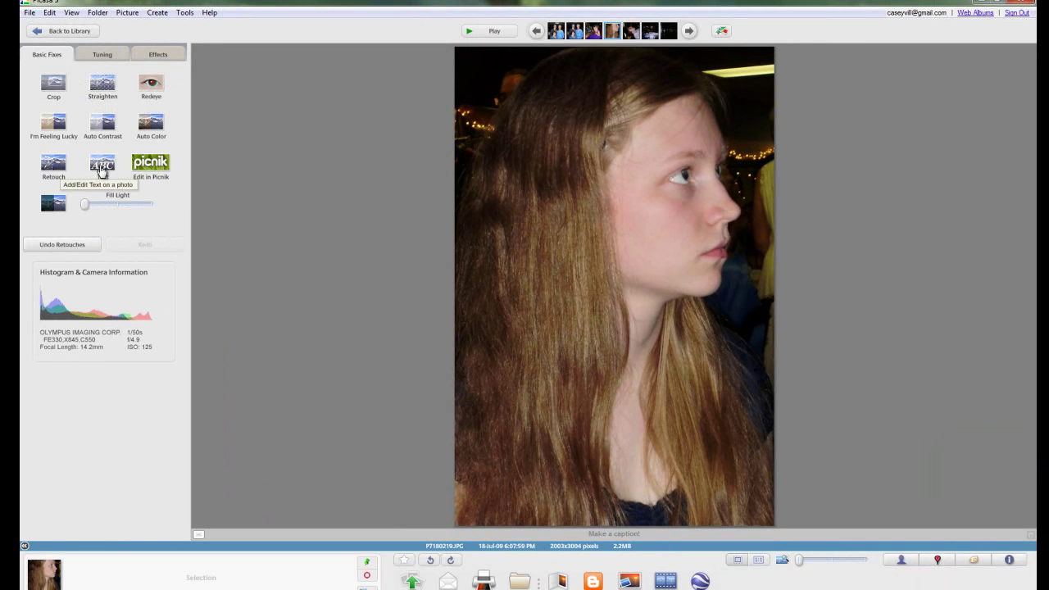
Step: Add a text caption on the lower photo reading "This Is a Good Video, eh?"
{"action": "left_click", "coordinate": [102, 167]}
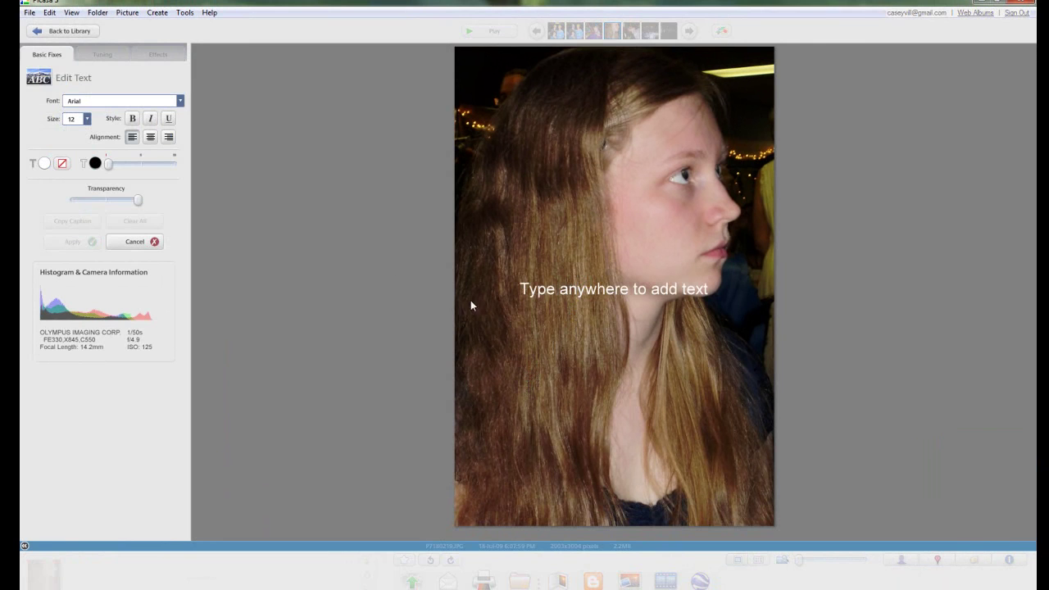
{"action": "left_click", "coordinate": [627, 295]}
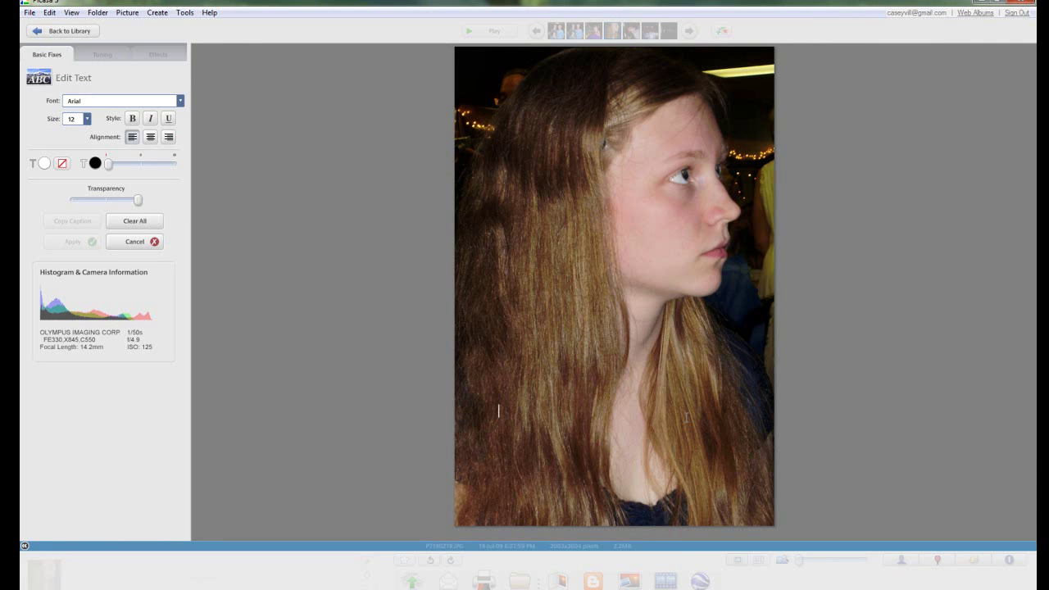
{"action": "type", "text": "This"}
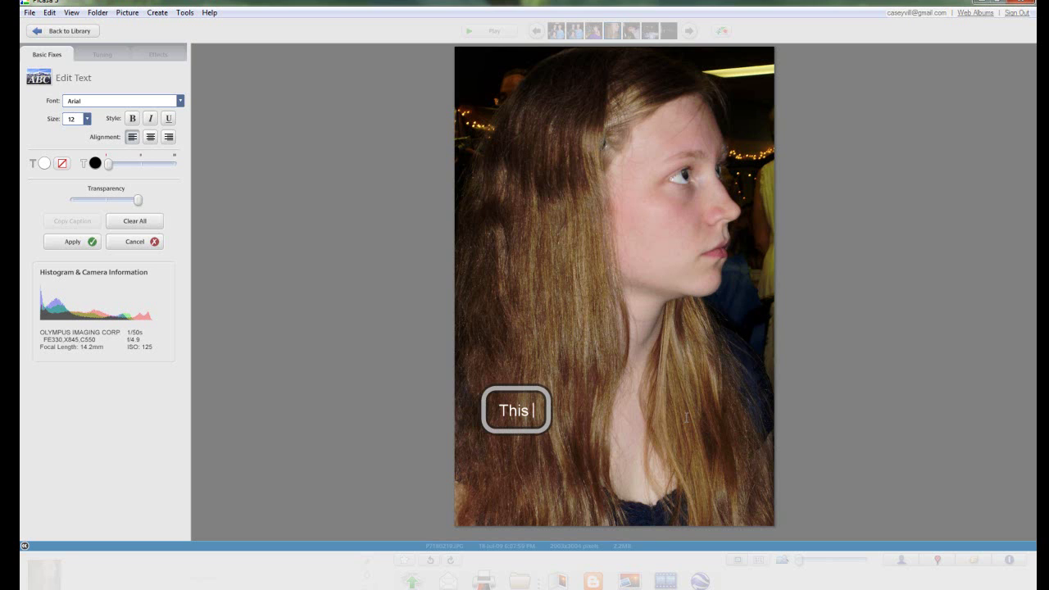
{"action": "type", "text": " Is a Go"}
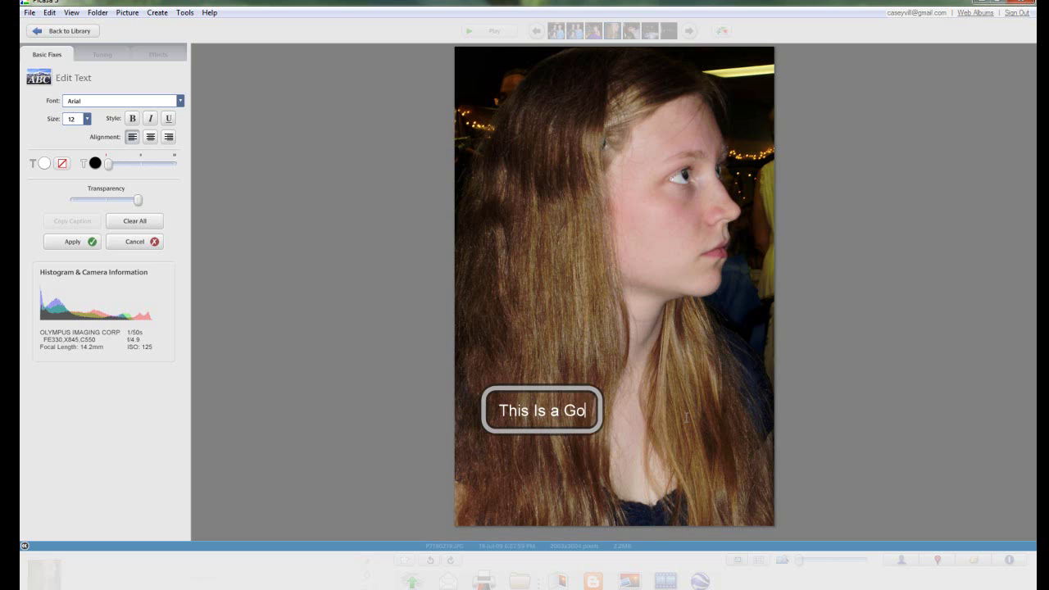
{"action": "type", "text": "od Video eh?"}
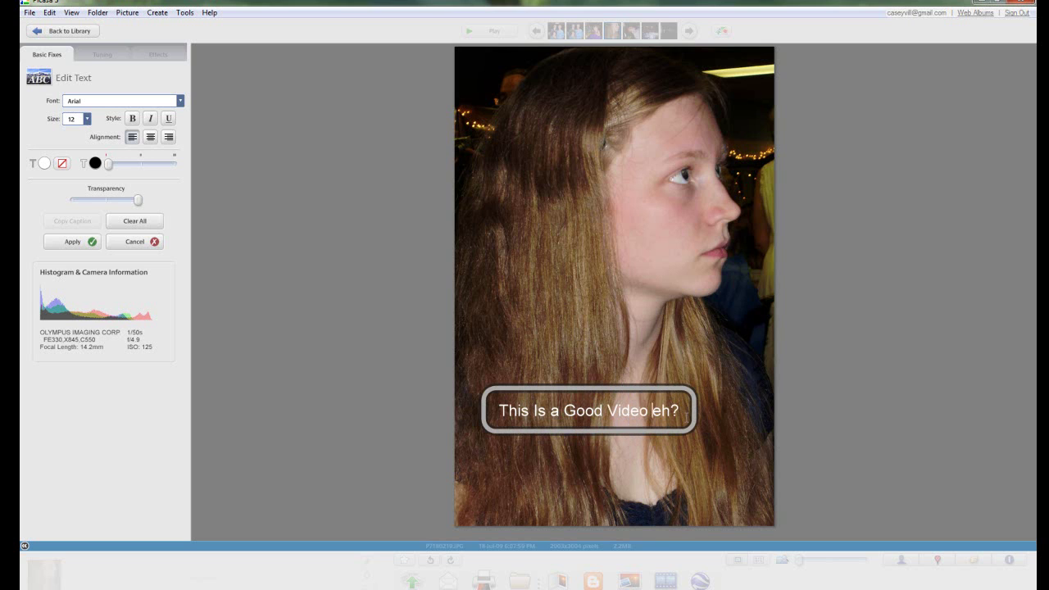
{"action": "key", "text": "Left"}
{"action": "key", "text": "Left"}
{"action": "key", "text": "Left"}
{"action": "key", "text": "Left"}
{"action": "type", "text": ","}
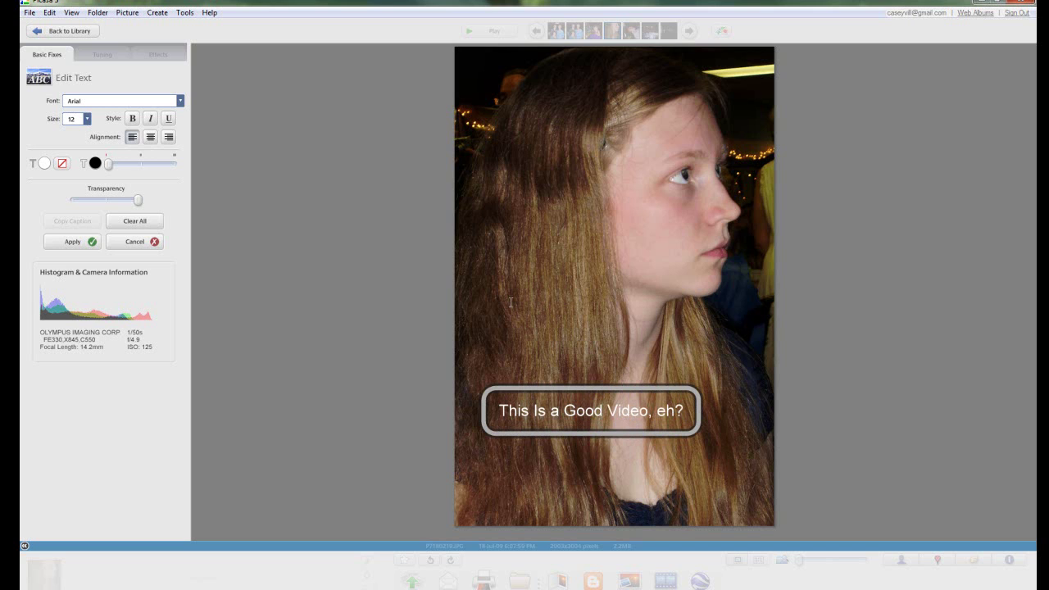
Step: Style the caption in Adobe Fangsong Std R, green, with an outline, enlarge it, and apply
{"action": "left_click", "coordinate": [106, 101]}
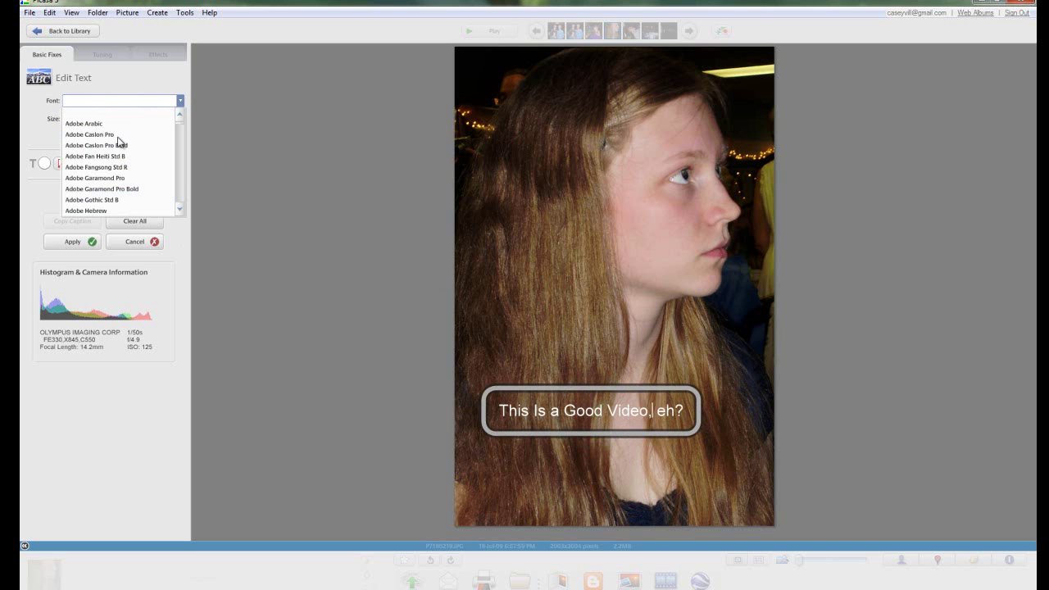
{"action": "left_click", "coordinate": [110, 167]}
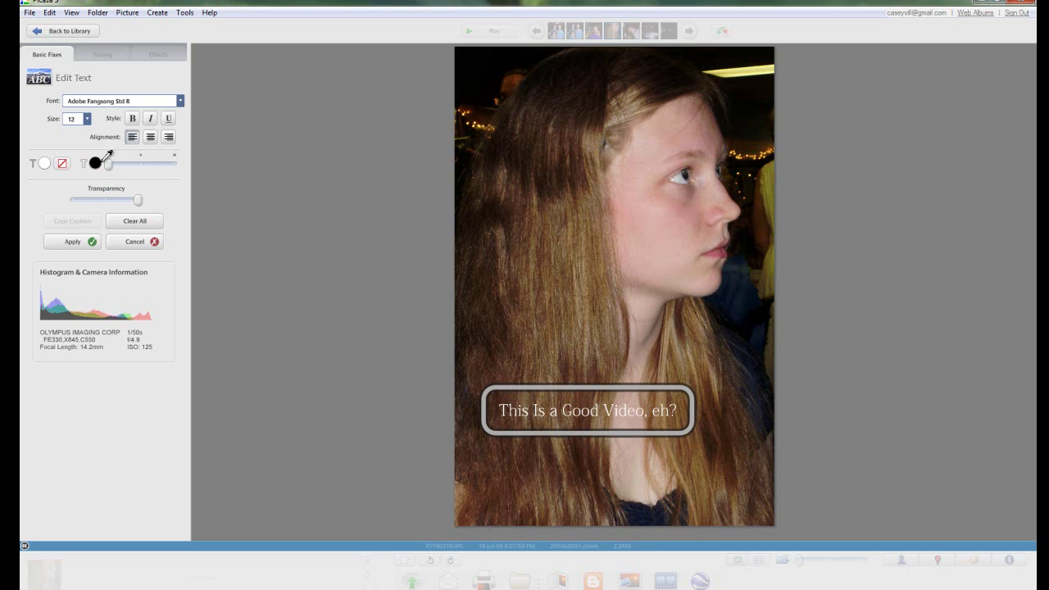
{"action": "mouse_move", "coordinate": [107, 168]}
{"action": "left_mouse_down"}
{"action": "mouse_move", "coordinate": [151, 171]}
{"action": "mouse_move", "coordinate": [105, 170]}
{"action": "left_mouse_up"}
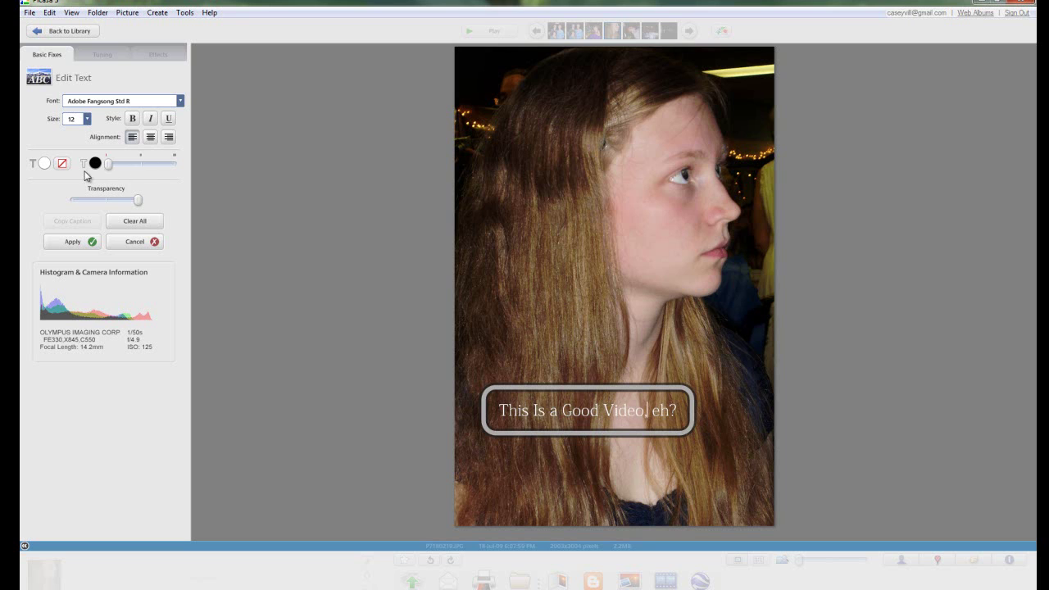
{"action": "left_click", "coordinate": [44, 163]}
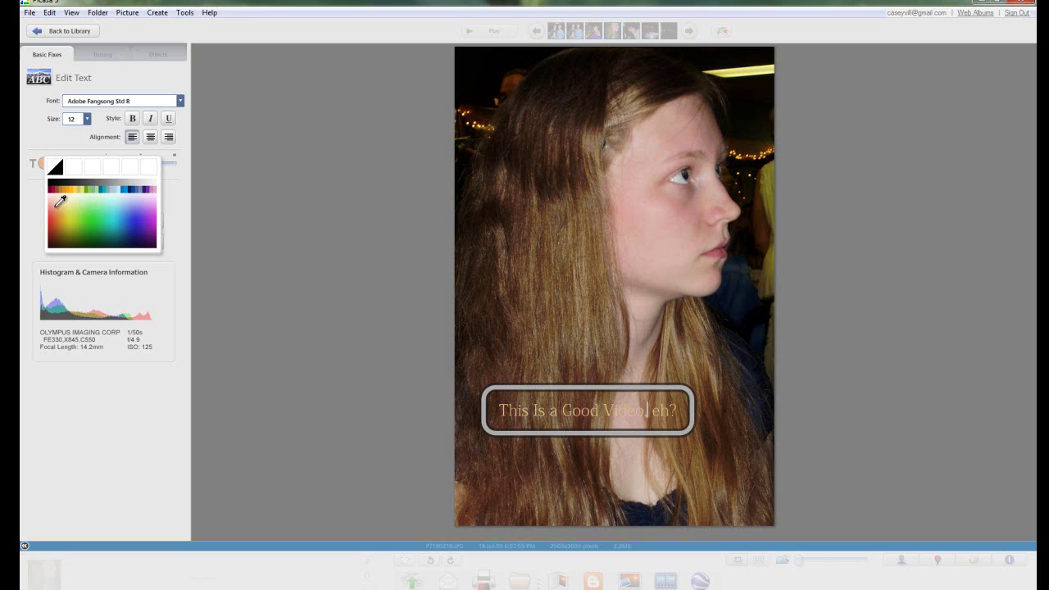
{"action": "left_click", "coordinate": [96, 219]}
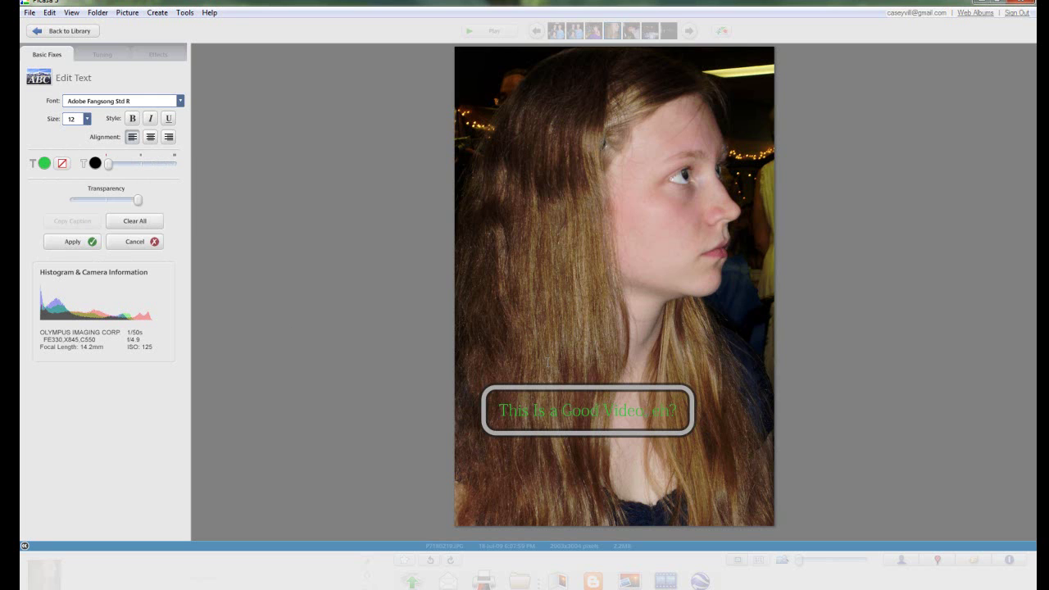
{"action": "left_click_drag", "start_coordinate": [582, 386], "coordinate": [685, 368]}
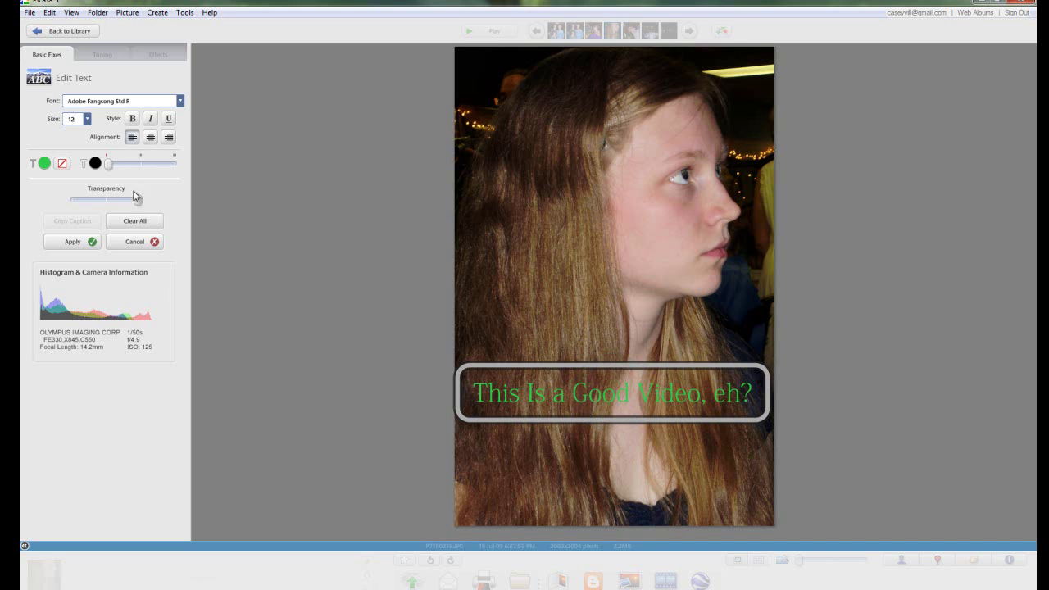
{"action": "left_click", "coordinate": [685, 387]}
{"action": "left_click_drag", "start_coordinate": [106, 165], "coordinate": [115, 164]}
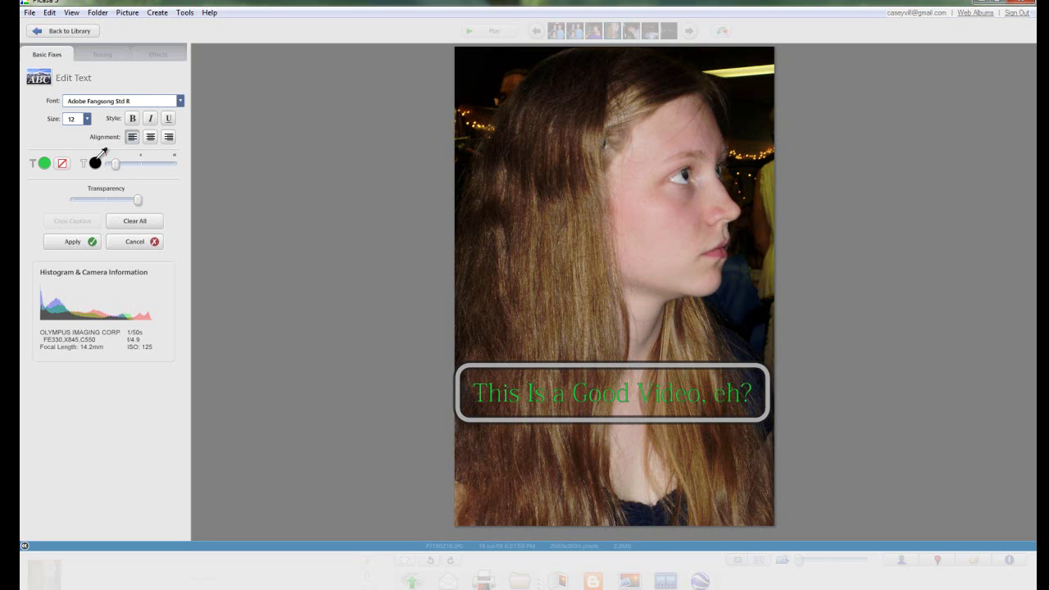
{"action": "left_click", "coordinate": [73, 243]}
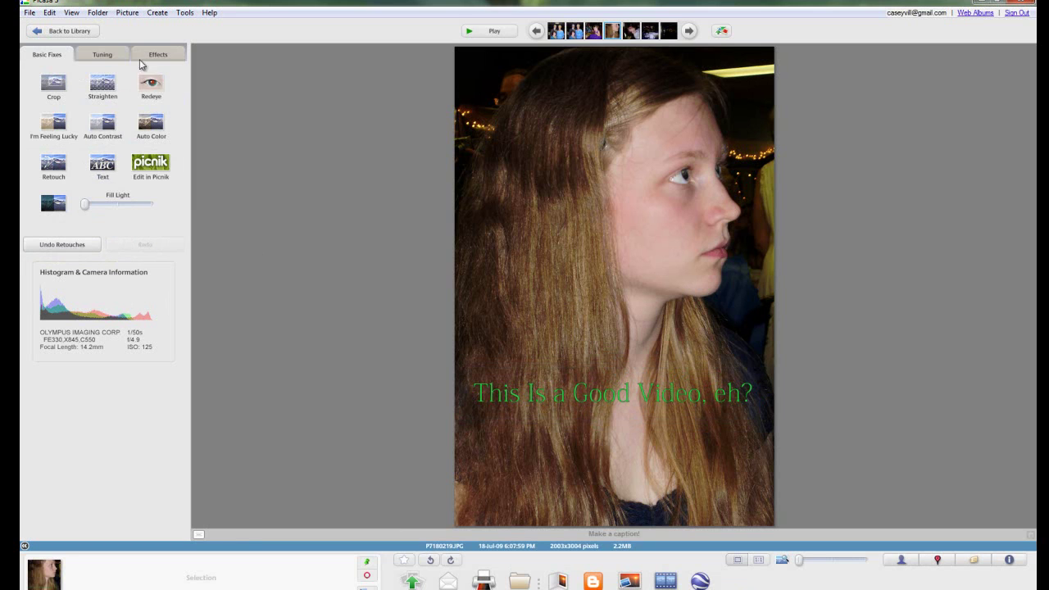
{"action": "left_click", "coordinate": [98, 53]}
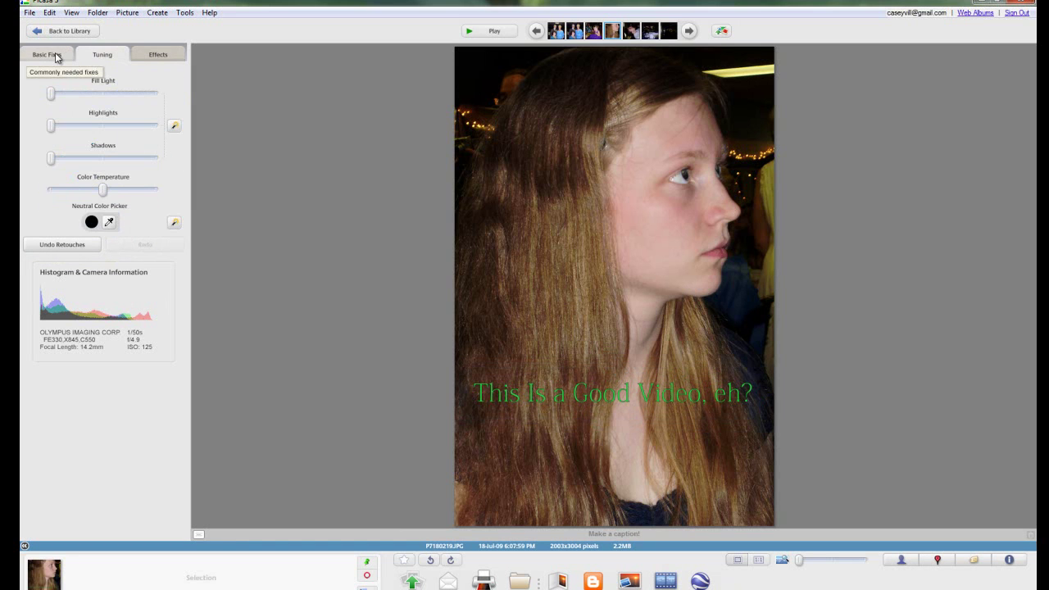
{"action": "left_click", "coordinate": [64, 54]}
{"action": "left_click", "coordinate": [102, 54]}
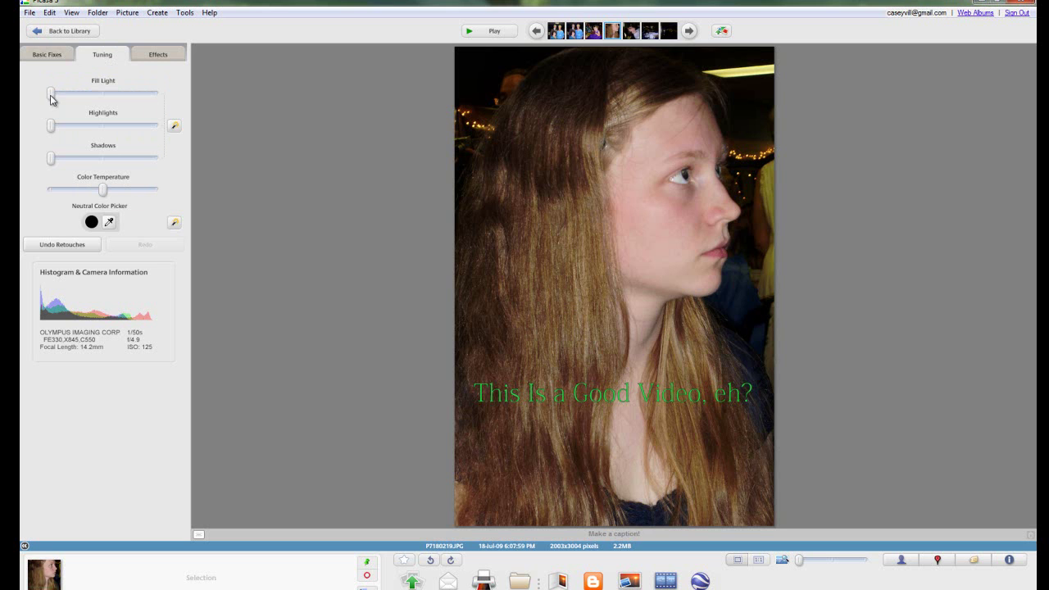
{"action": "left_click_drag", "start_coordinate": [51, 99], "coordinate": [70, 163]}
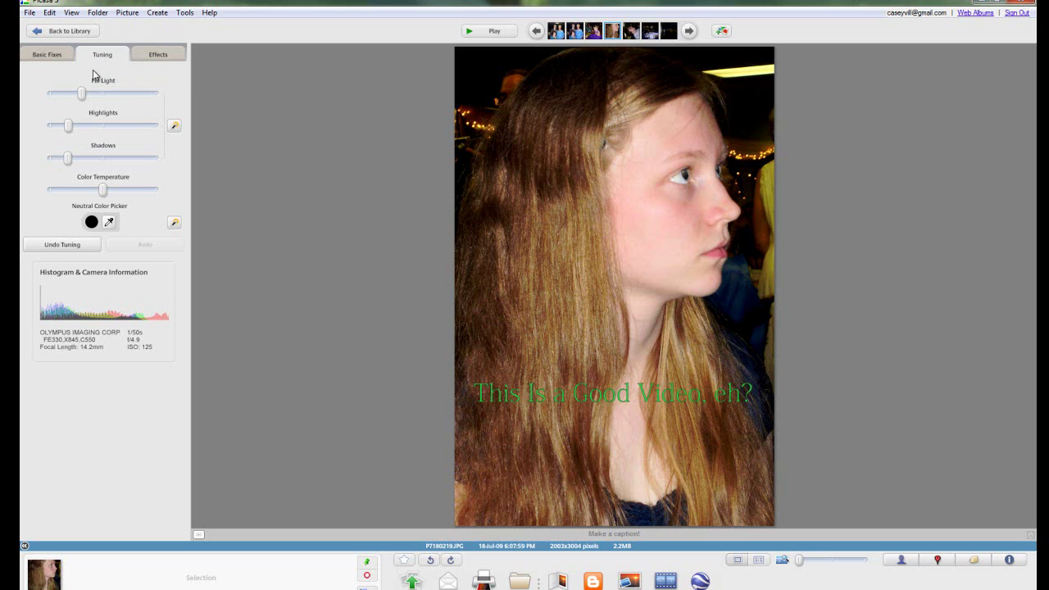
{"action": "left_click_drag", "start_coordinate": [82, 95], "coordinate": [25, 164]}
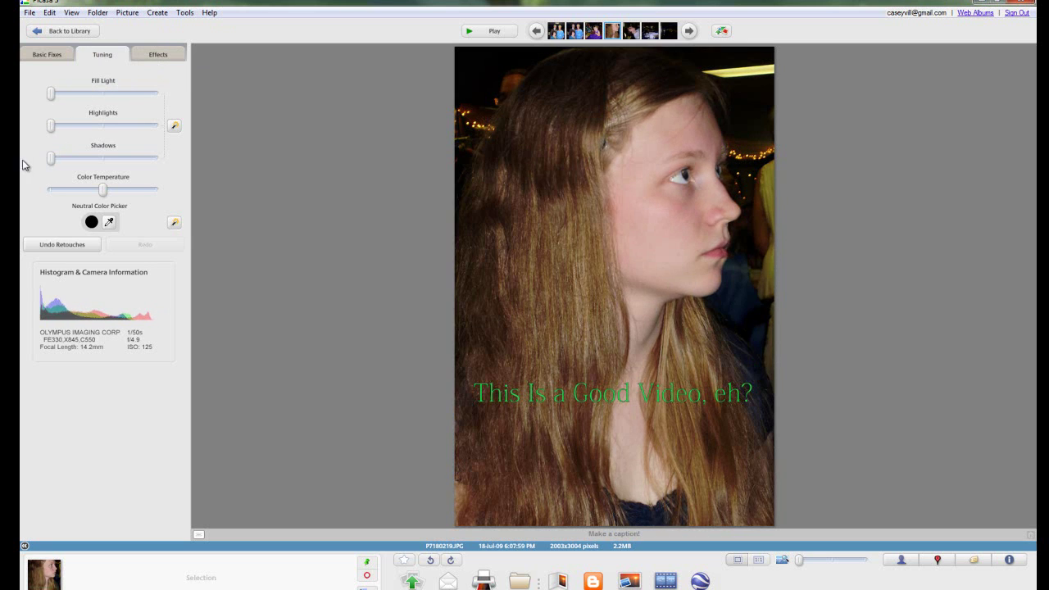
Step: Apply the Sepia effect, then B&W, and cancel a teal Tint that was tried afterwards
{"action": "left_click", "coordinate": [165, 55]}
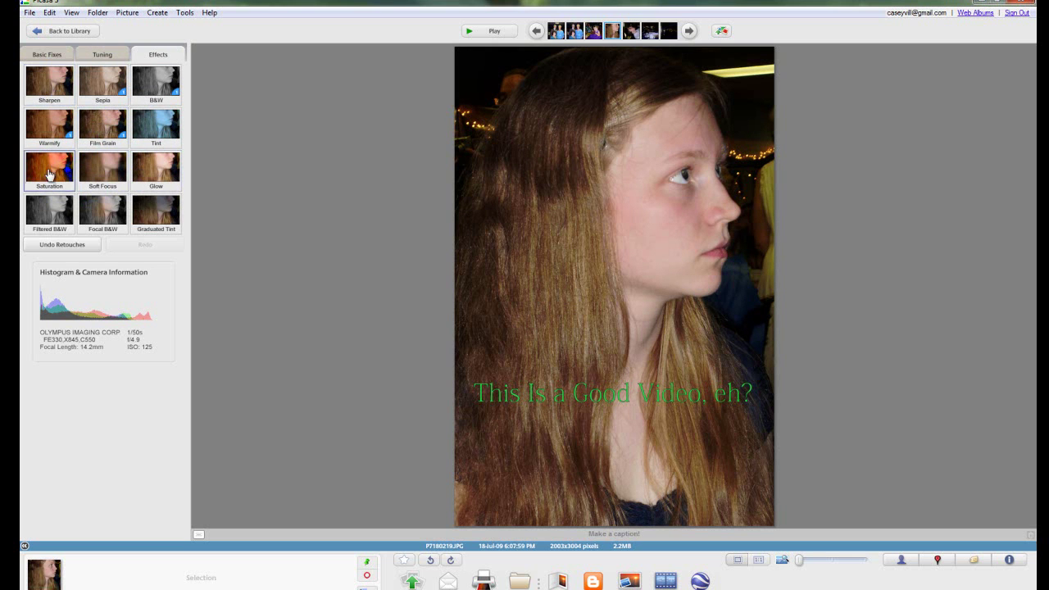
{"action": "left_click", "coordinate": [103, 82]}
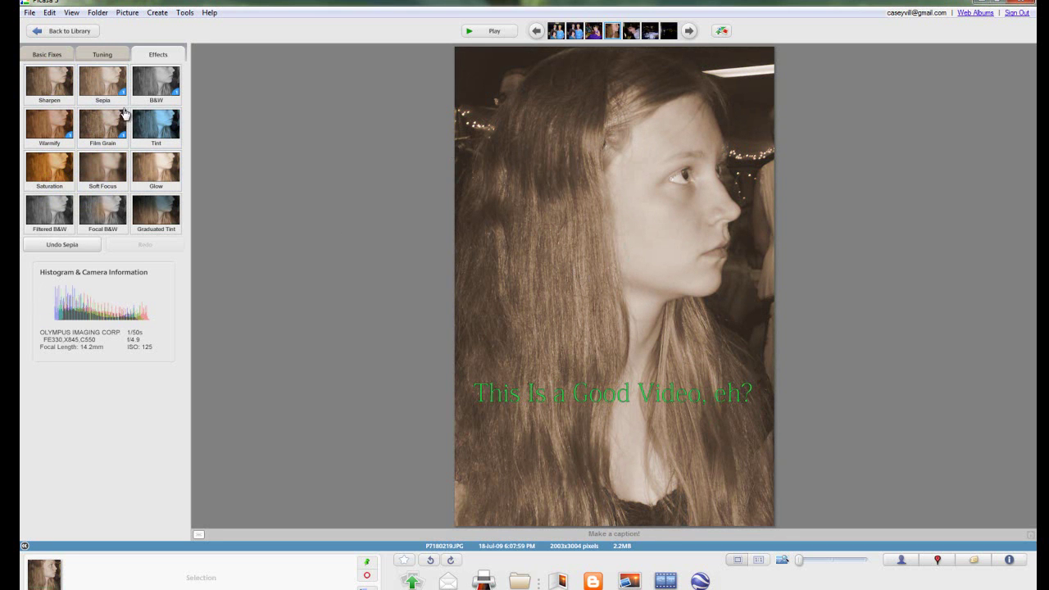
{"action": "left_click", "coordinate": [150, 86]}
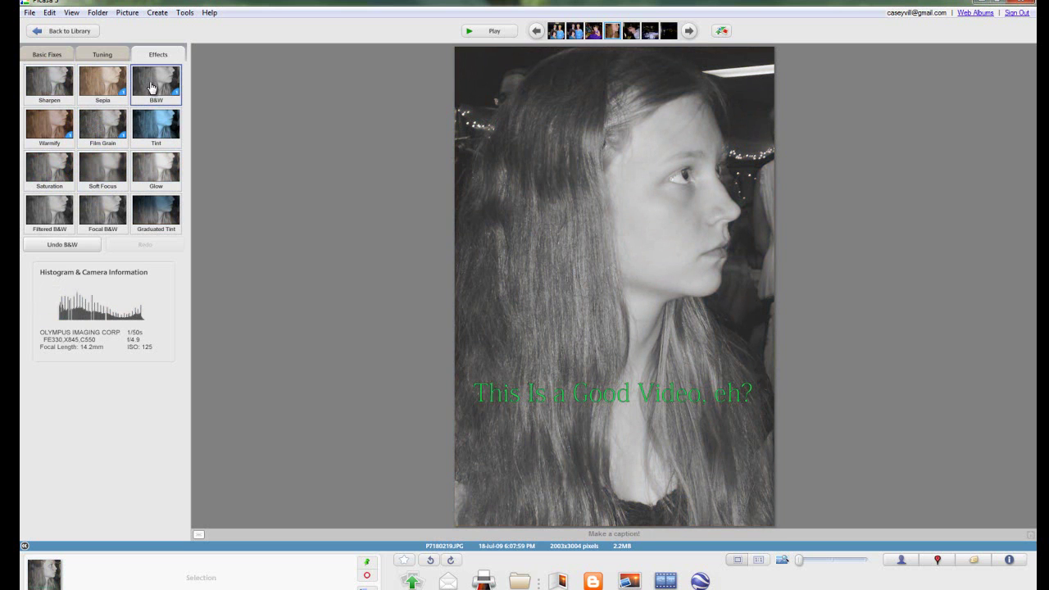
{"action": "left_click", "coordinate": [160, 129]}
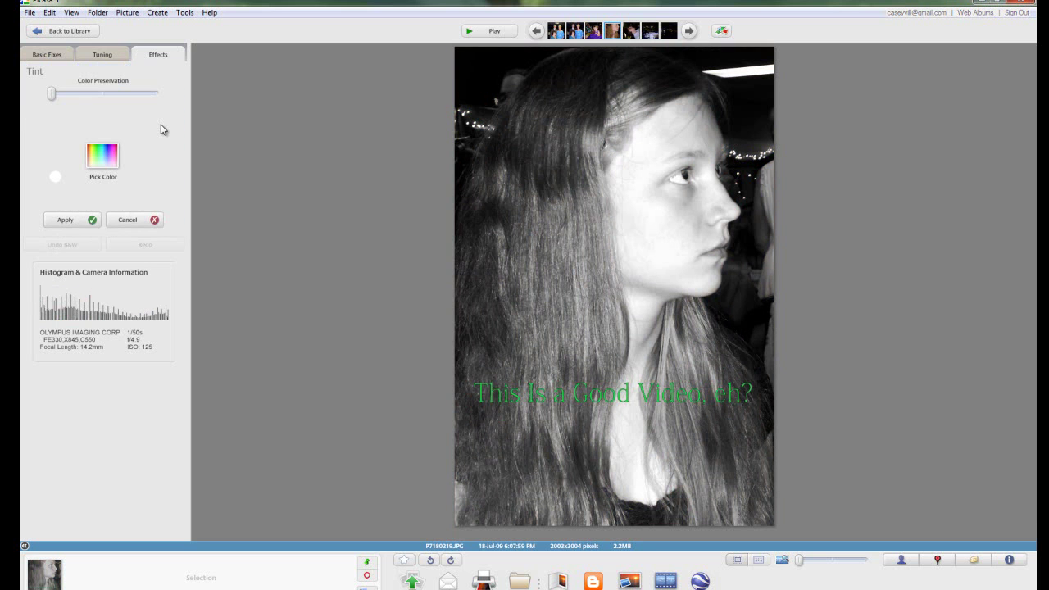
{"action": "left_click", "coordinate": [102, 156]}
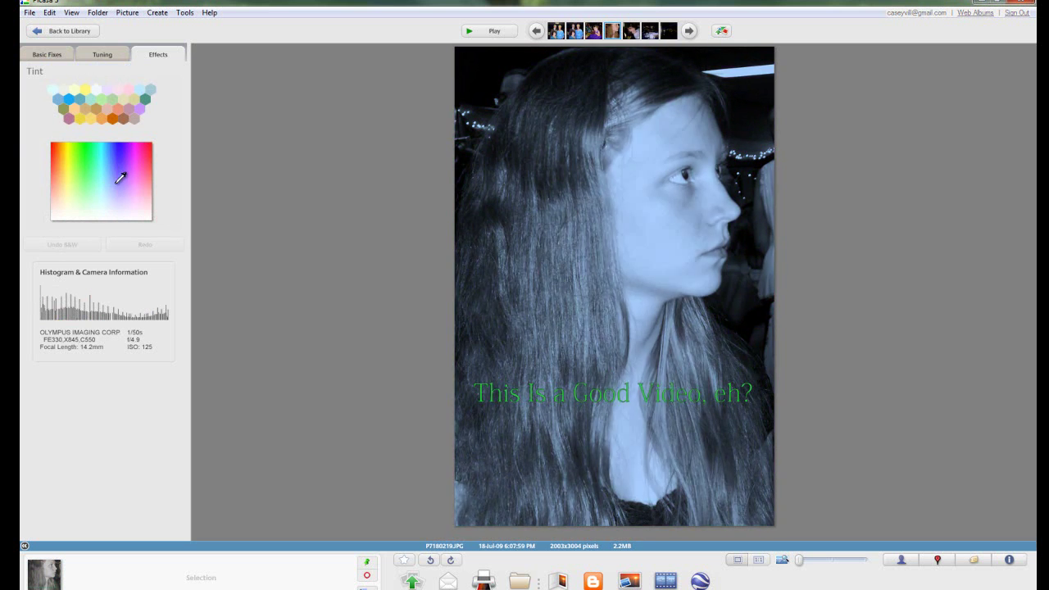
{"action": "left_click", "coordinate": [103, 182]}
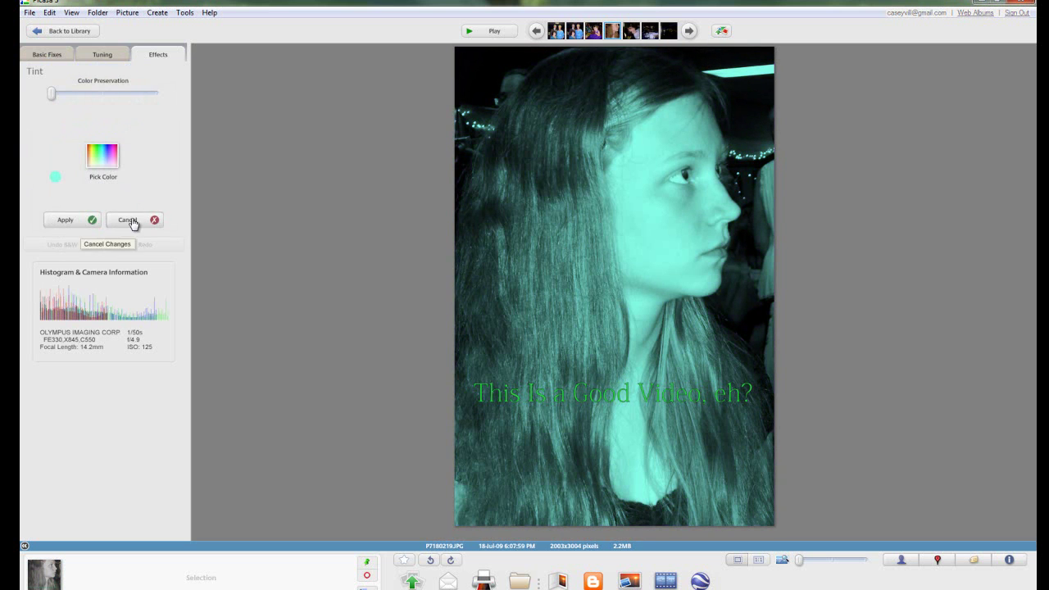
{"action": "left_click", "coordinate": [130, 222]}
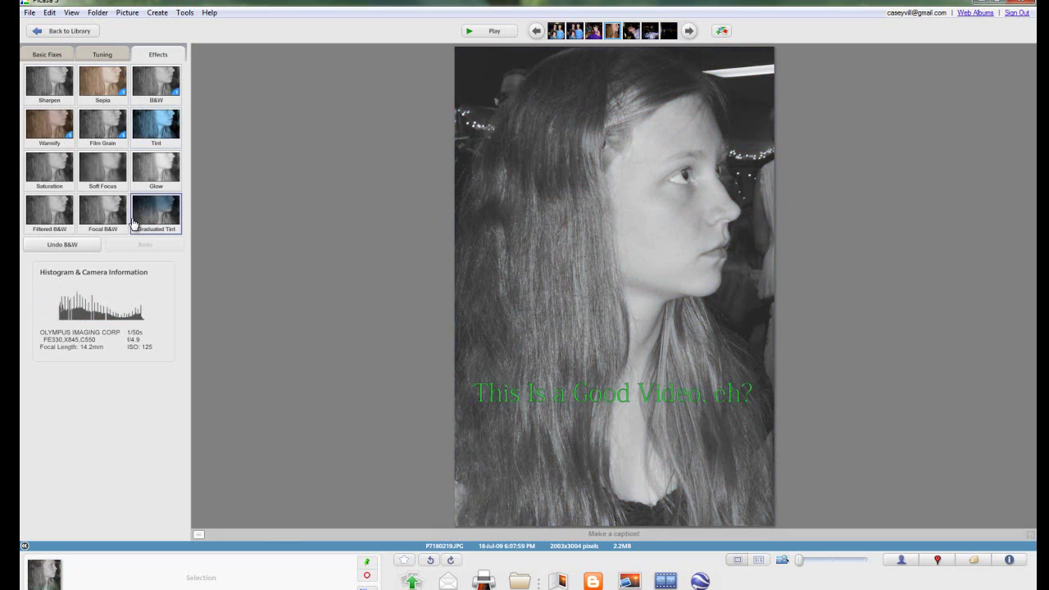
Step: Undo B&W and Sepia, then apply Focal B&W centred on the girl's cheek with a widened size
{"action": "left_click", "coordinate": [79, 246]}
{"action": "left_click", "coordinate": [77, 245]}
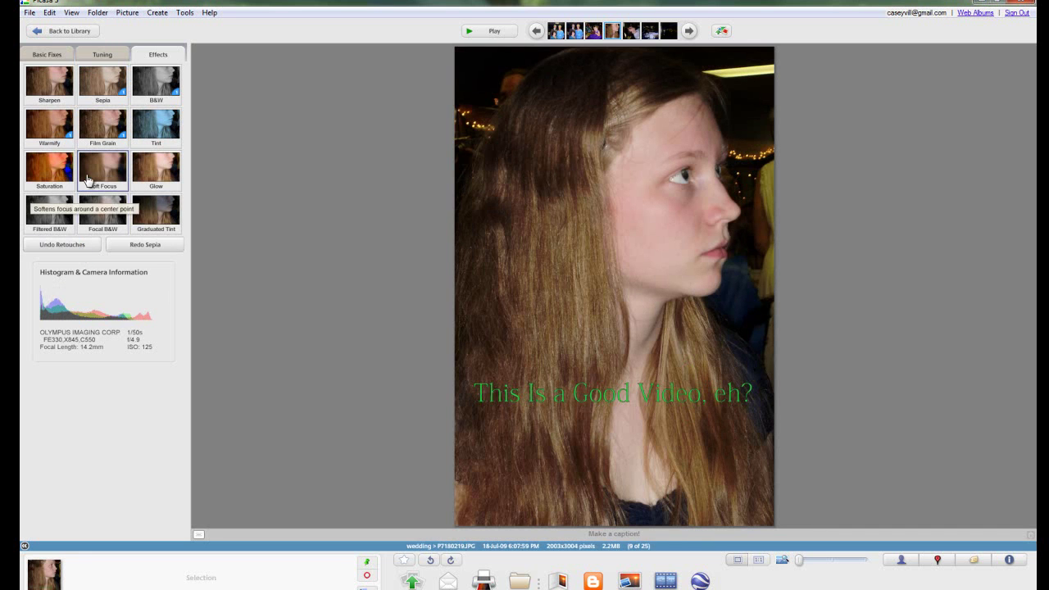
{"action": "left_click", "coordinate": [102, 215]}
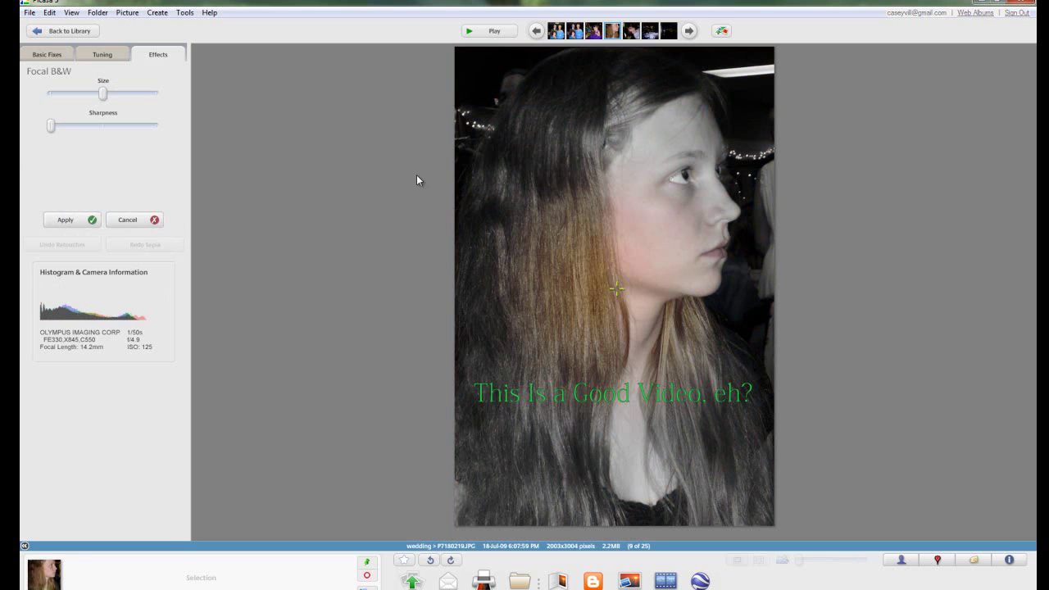
{"action": "left_click", "coordinate": [638, 198]}
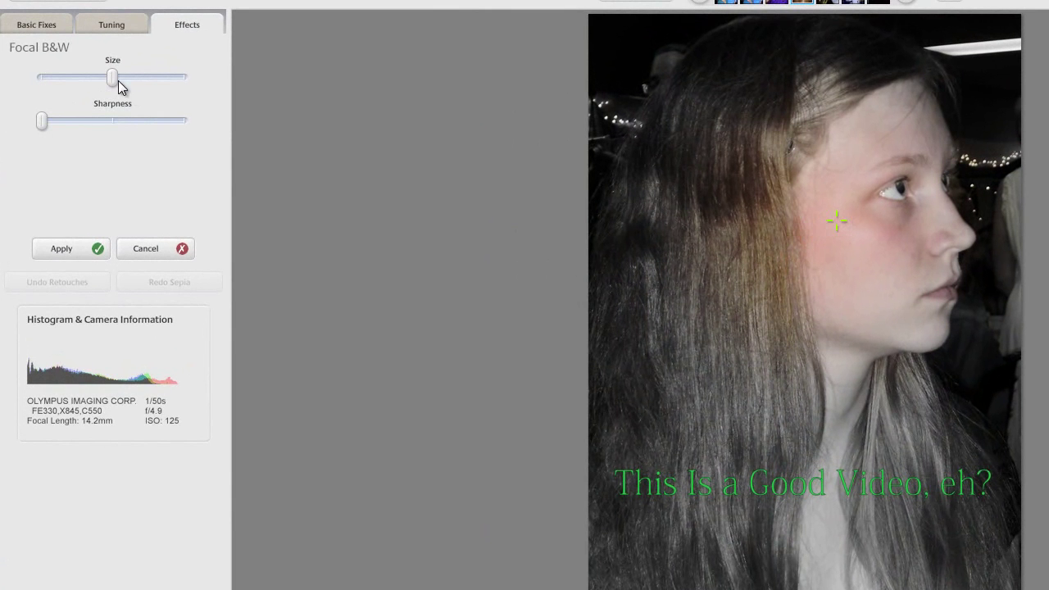
{"action": "left_click_drag", "start_coordinate": [115, 85], "coordinate": [121, 83]}
{"action": "left_click", "coordinate": [878, 211]}
{"action": "left_click", "coordinate": [861, 228]}
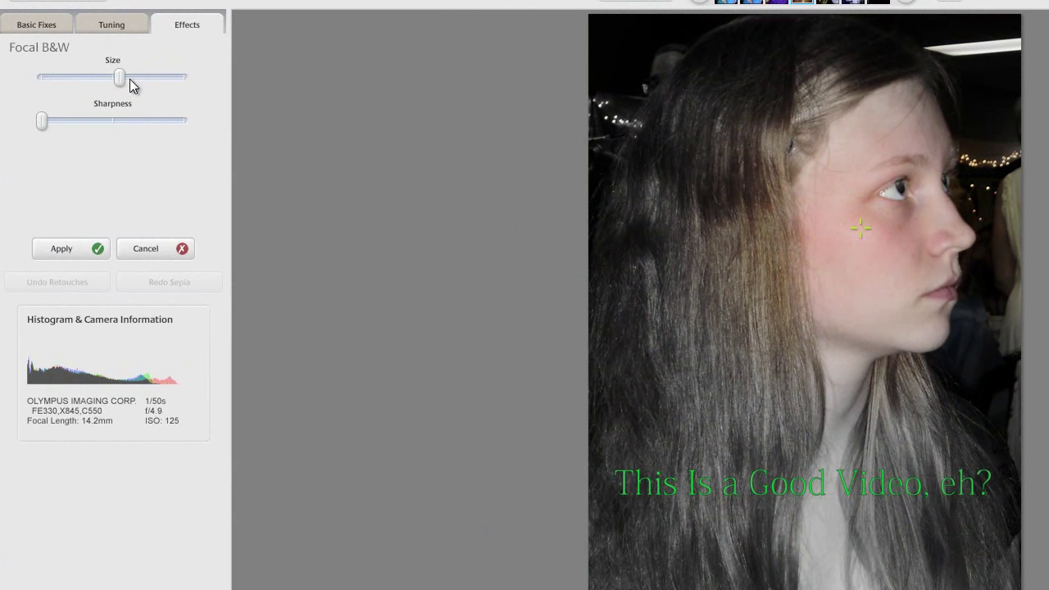
{"action": "left_click_drag", "start_coordinate": [139, 82], "coordinate": [186, 82]}
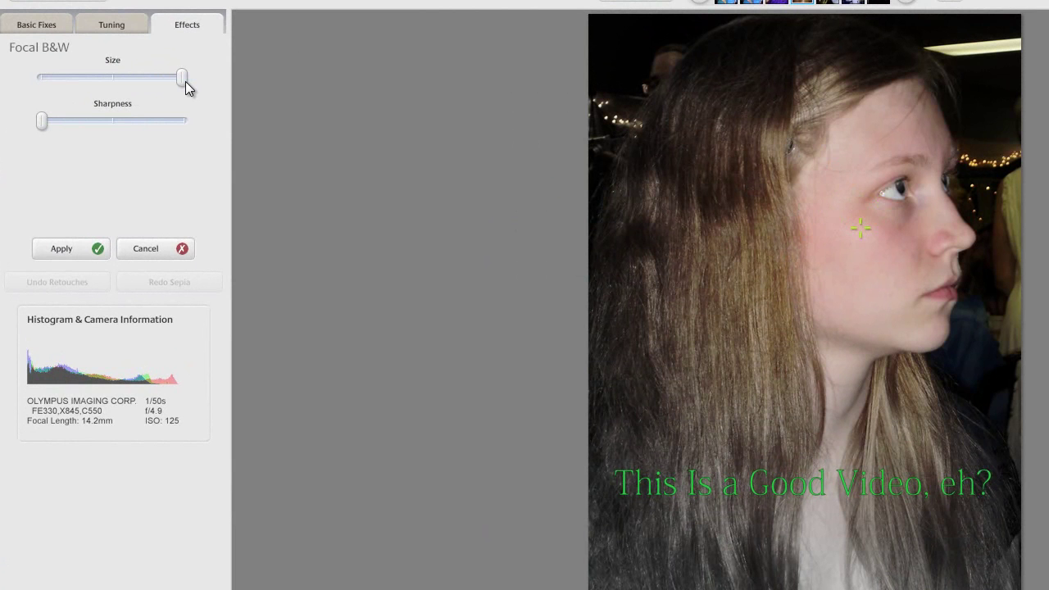
{"action": "left_click", "coordinate": [62, 249]}
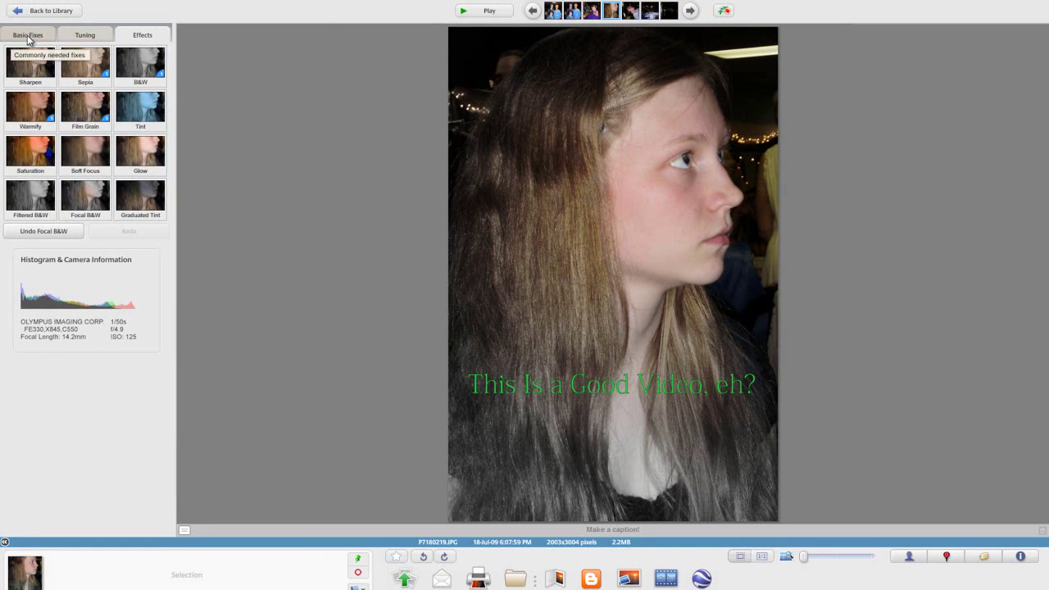
Step: Return to the Basic Fixes tab and open the Windows Start menu with its shut-down options
{"action": "left_click", "coordinate": [29, 38]}
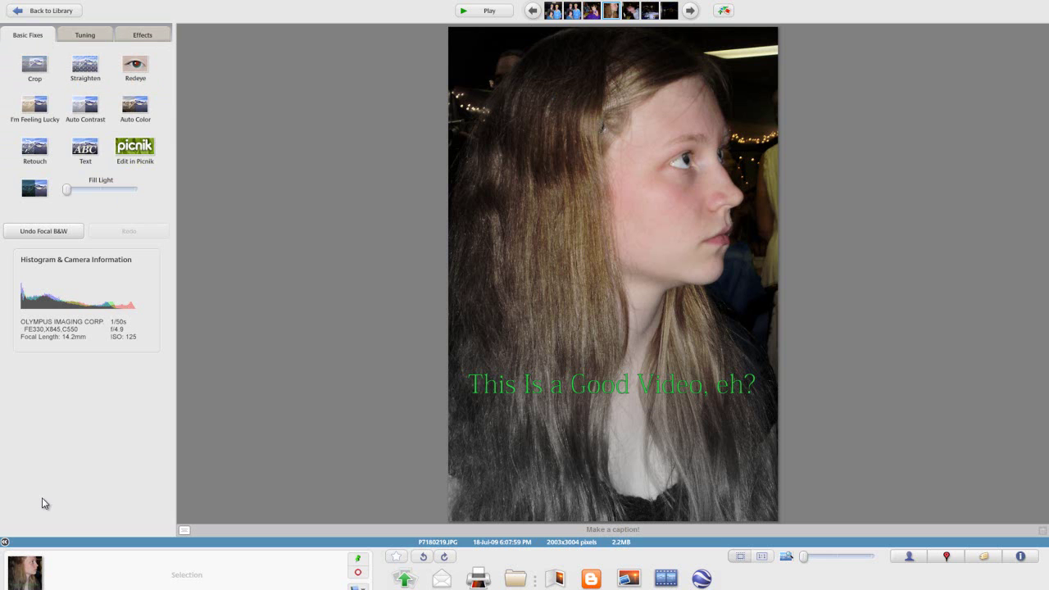
{"action": "left_click", "coordinate": [18, 589]}
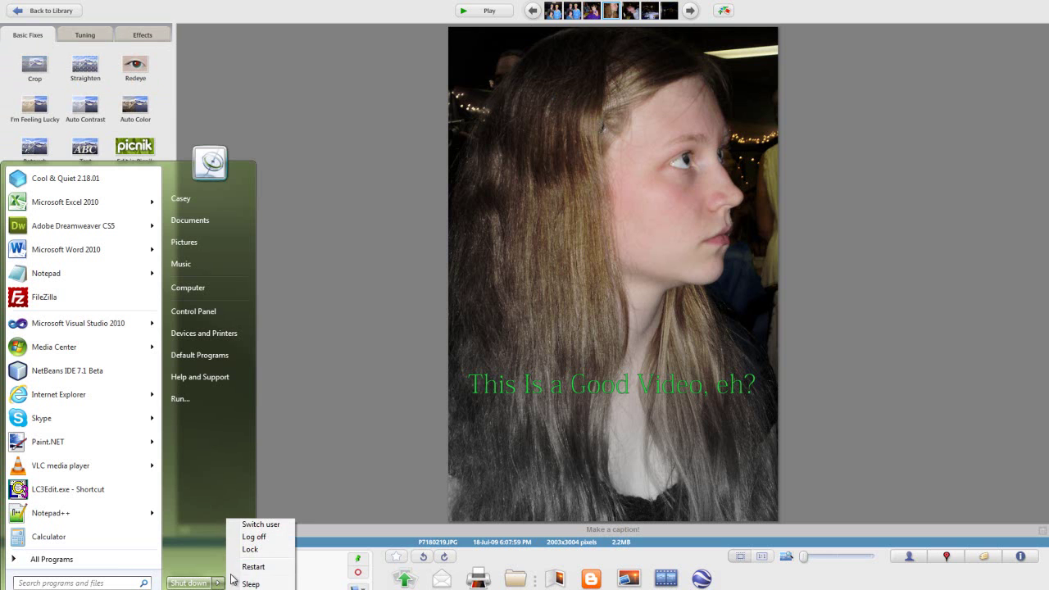